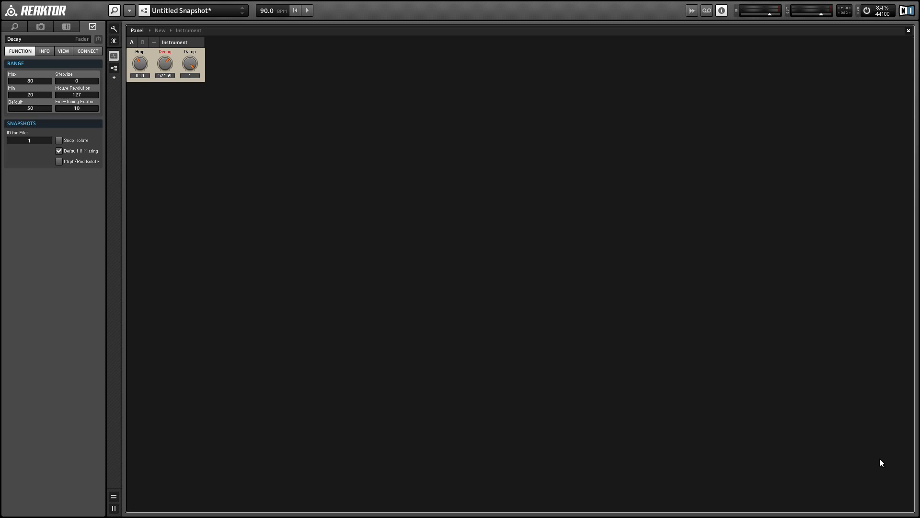
# Step: Deselect the Decay knob on the Instrument panel
pyautogui.click(630, 281)
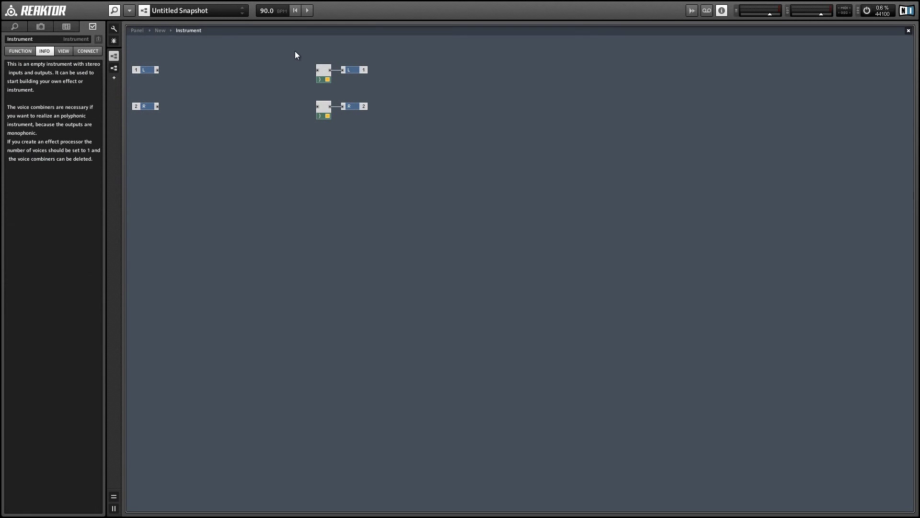
# Step: Move the voice combiners and L/R outputs together to the right side of the structure
pyautogui.moveTo(295, 51); pyautogui.dragTo(418, 150)
pyautogui.moveTo(323, 115); pyautogui.dragTo(655, 122)
pyautogui.click(428, 124)
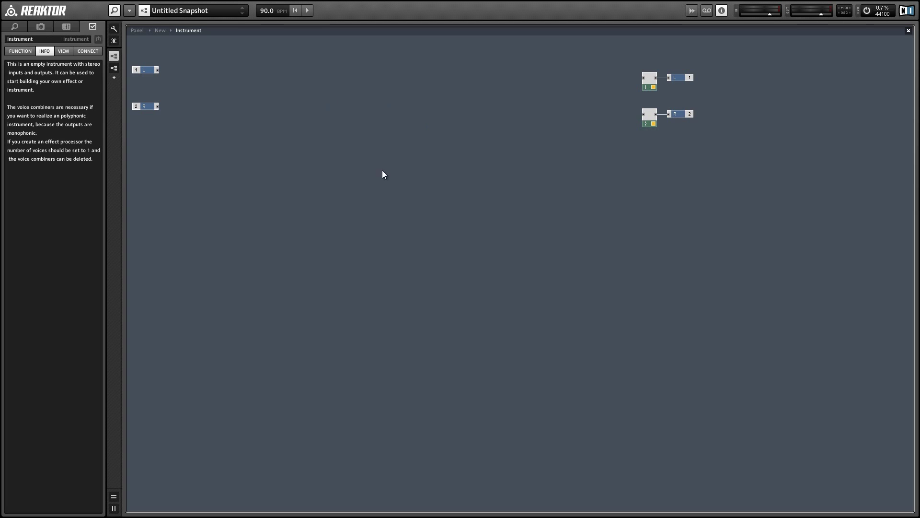
# Step: Insert a Modal Bank filter module and place it mid-structure
pyautogui.rightClick(386, 141)
pyautogui.moveTo(396, 145)
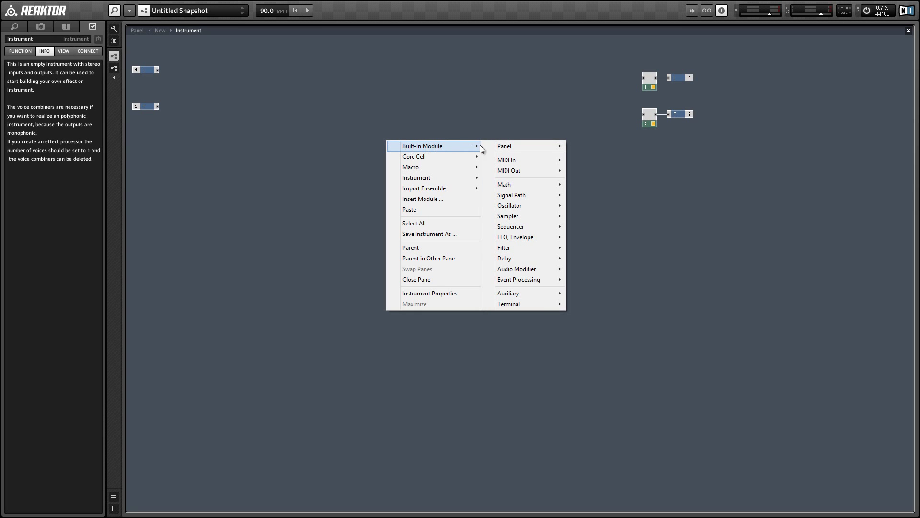
pyautogui.moveTo(542, 251)
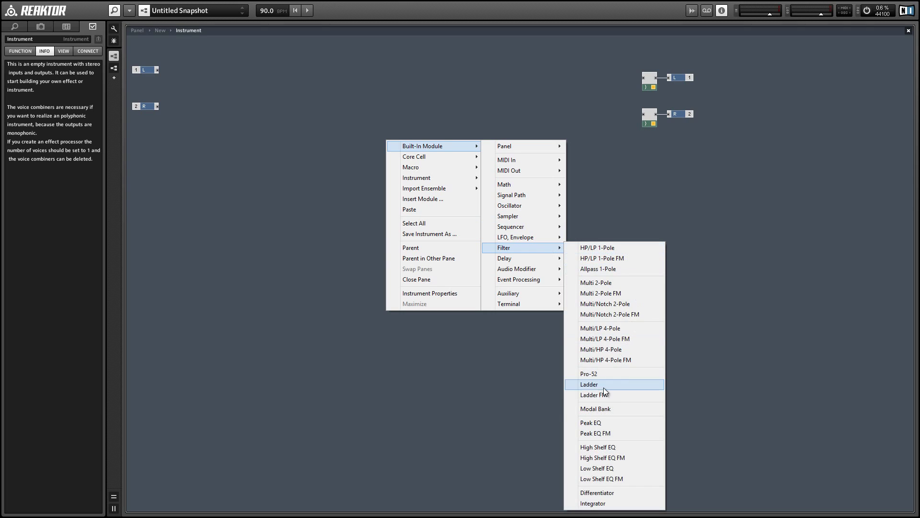
pyautogui.click(603, 408)
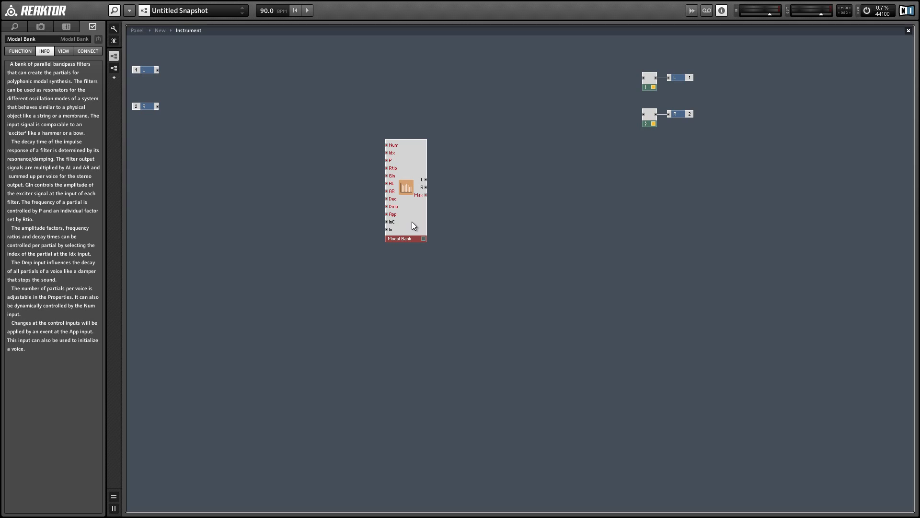
pyautogui.moveTo(412, 221); pyautogui.dragTo(454, 208)
pyautogui.click(392, 194)
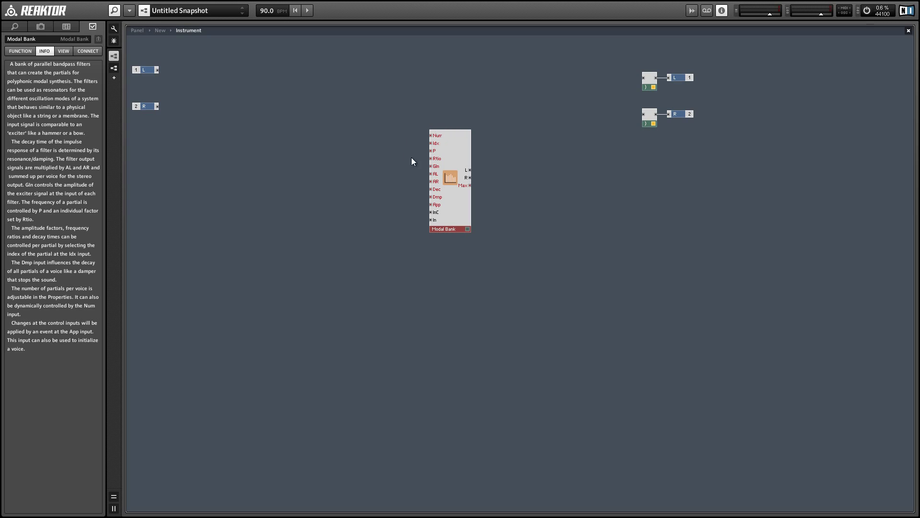
# Step: Feed the Modal Bank's Num input a constant of 64
pyautogui.rightClick(438, 136)
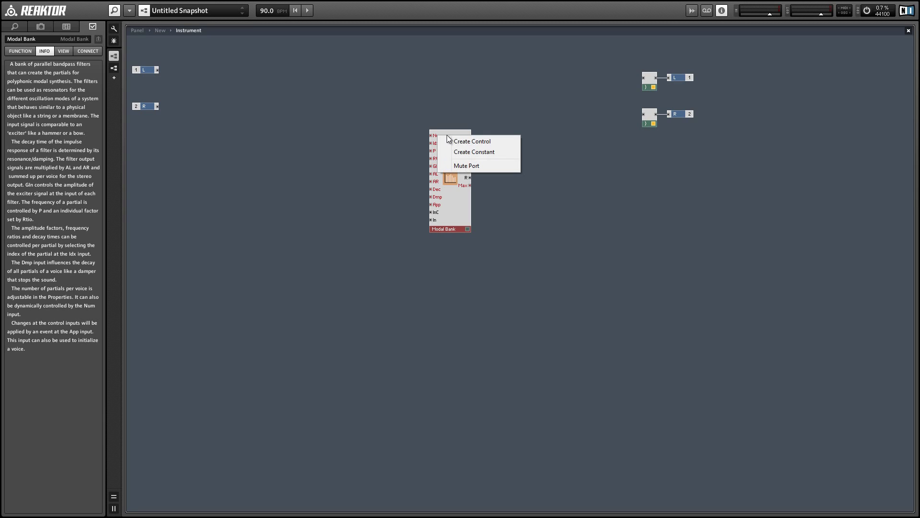
pyautogui.click(489, 153)
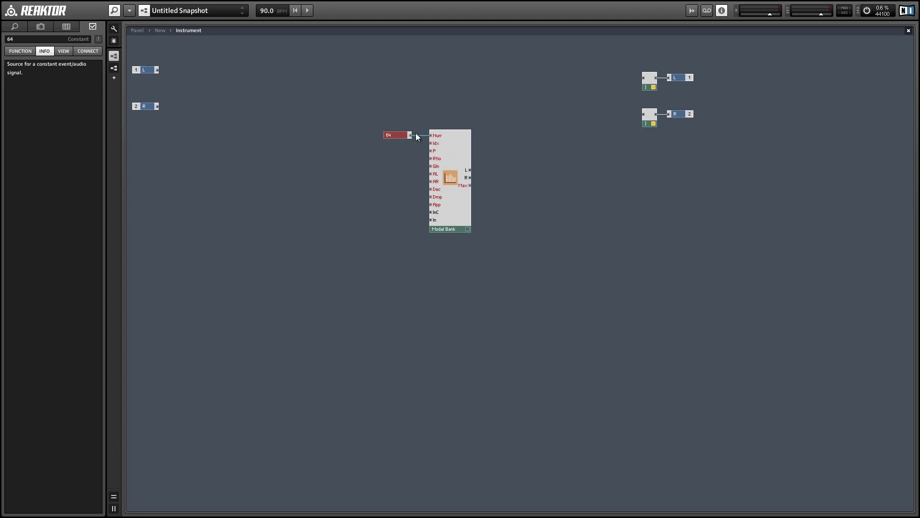
pyautogui.click(489, 174)
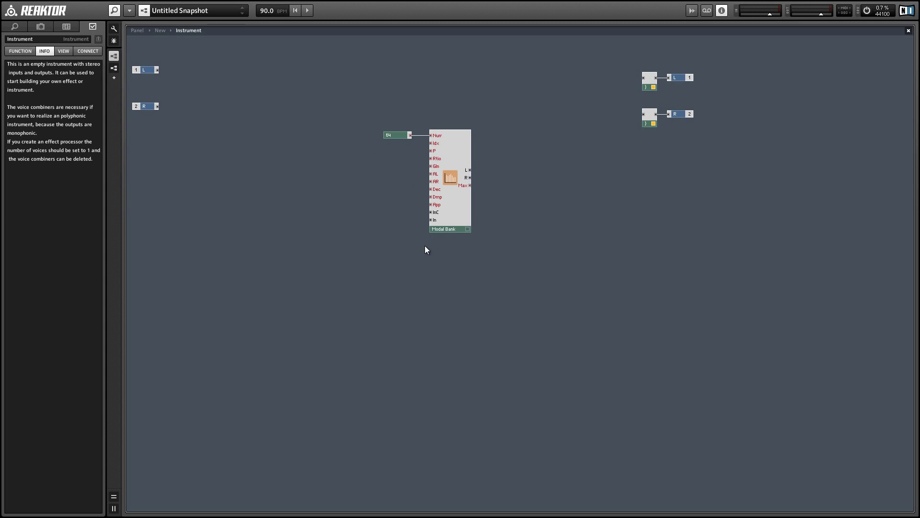
# Step: Read the Modal Bank's port hints and check the 64 constant
pyautogui.moveTo(437, 145)
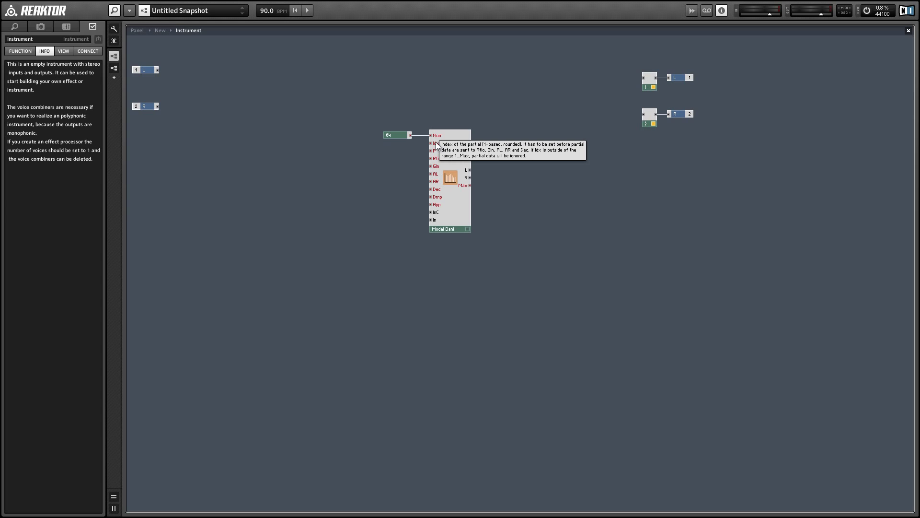
pyautogui.moveTo(437, 161)
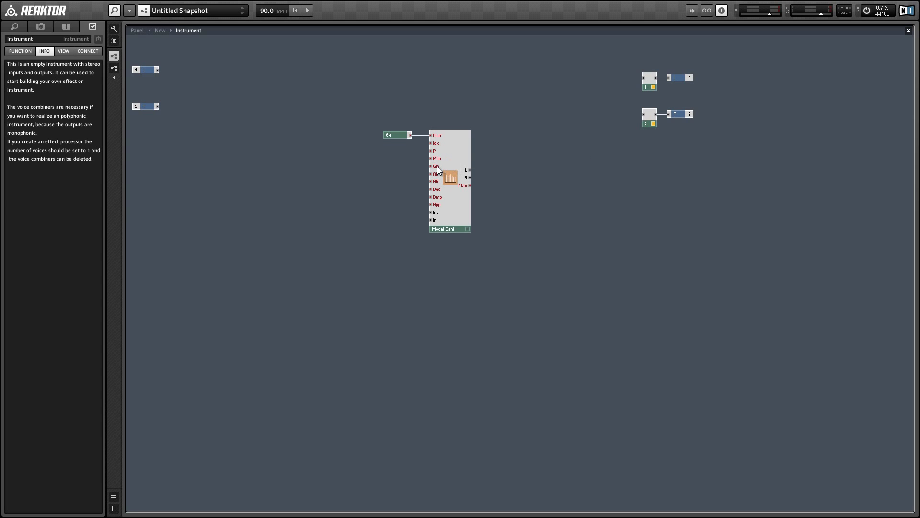
pyautogui.moveTo(435, 177)
pyautogui.click(398, 136)
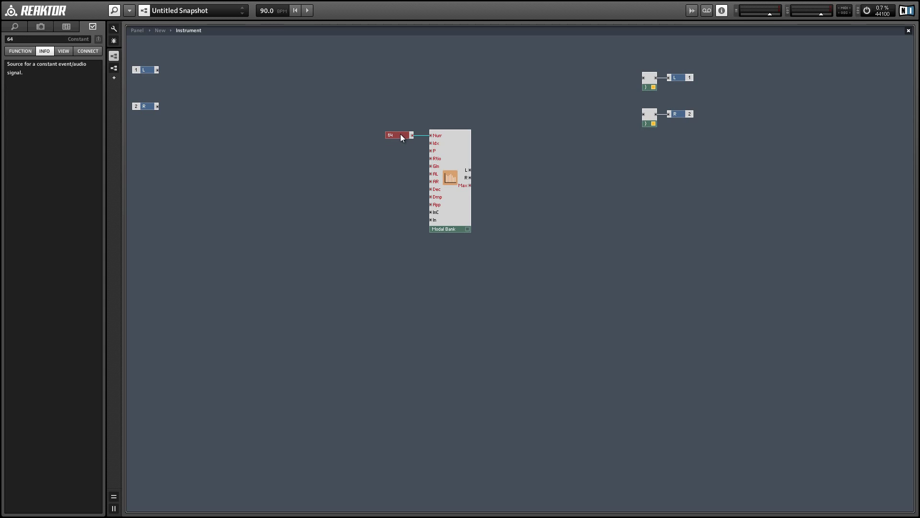
pyautogui.click(396, 148)
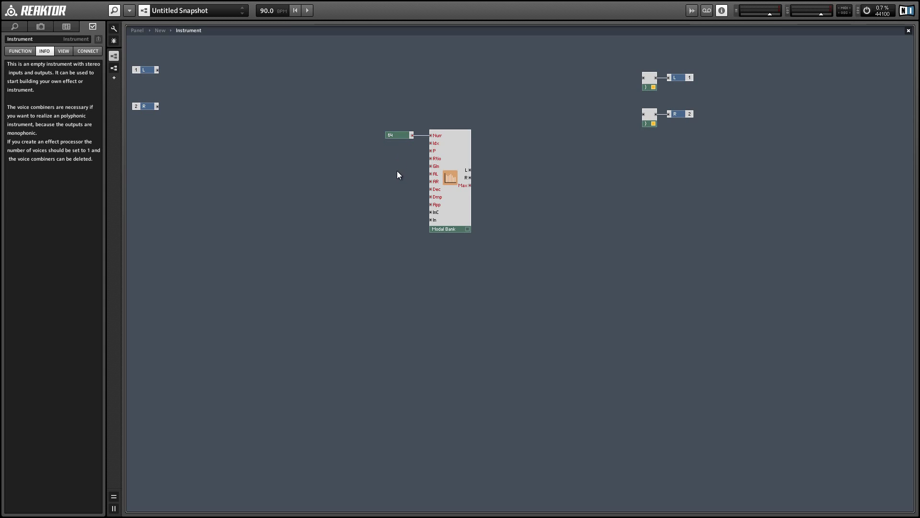
pyautogui.rightClick(321, 126)
pyautogui.click(337, 106)
pyautogui.moveTo(442, 162)
pyautogui.moveTo(431, 174)
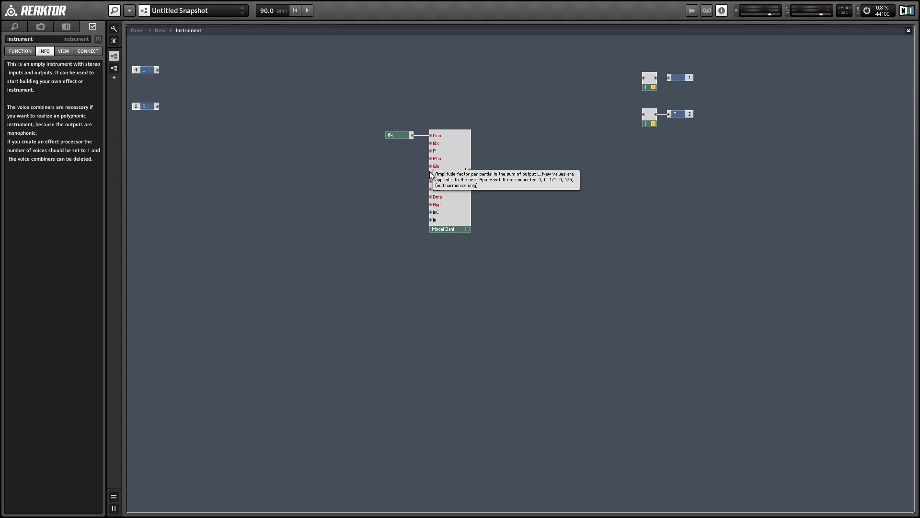
# Step: Add a Value module with a constant of 1 at its Trig, placed left of the Modal Bank
pyautogui.rightClick(318, 134)
pyautogui.moveTo(364, 137)
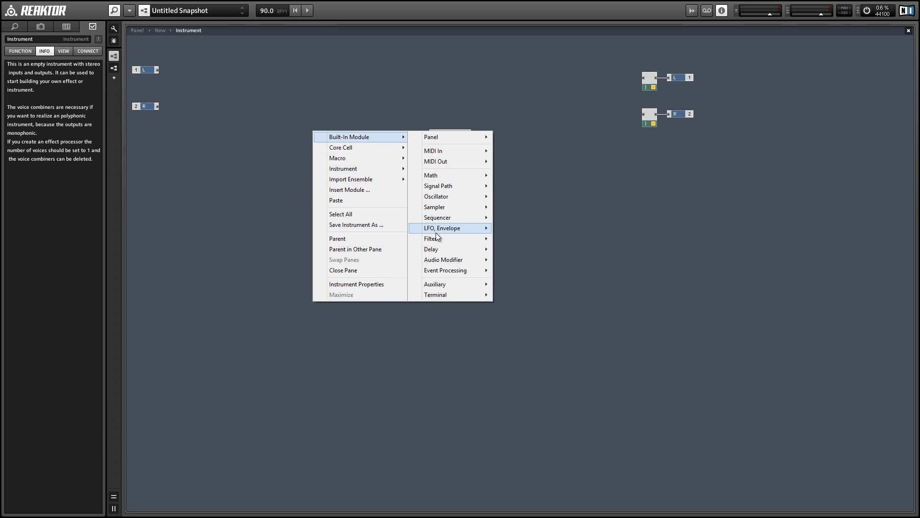
pyautogui.moveTo(446, 272)
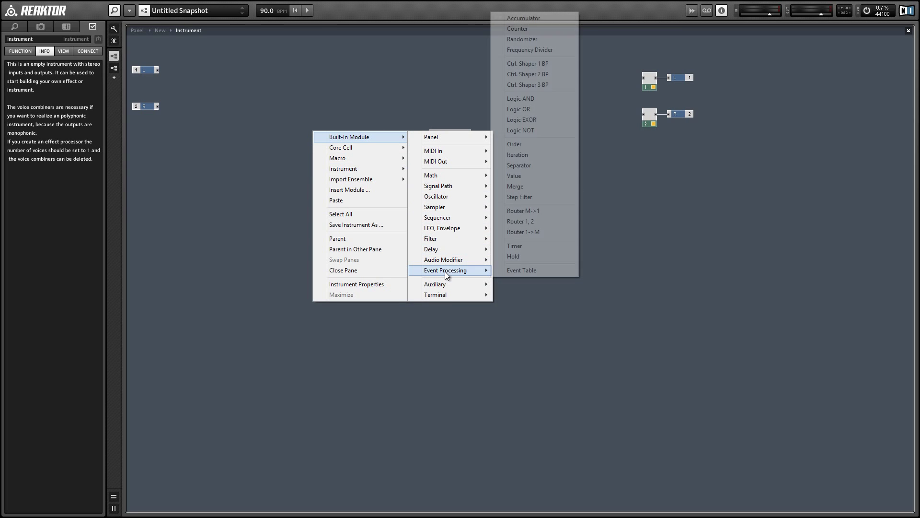
pyautogui.click(514, 176)
pyautogui.rightClick(314, 142)
pyautogui.click(338, 157)
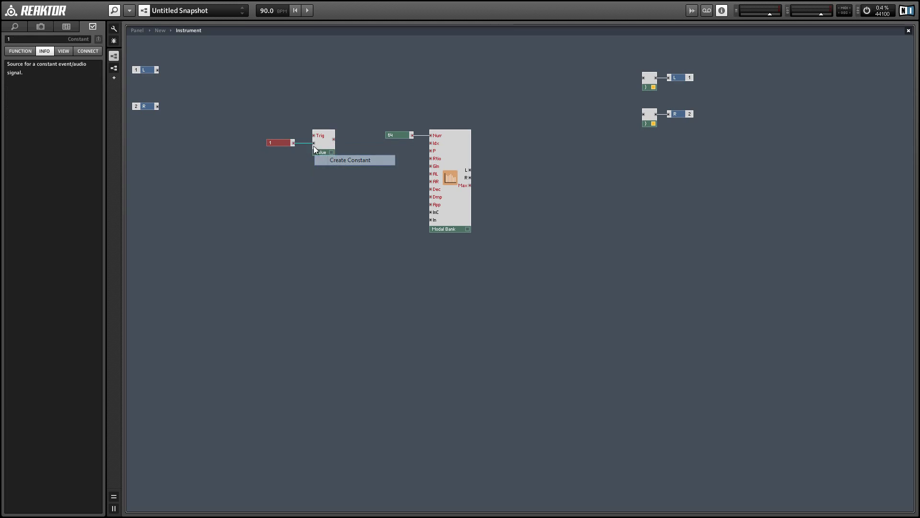
pyautogui.moveTo(280, 120); pyautogui.dragTo(421, 174)
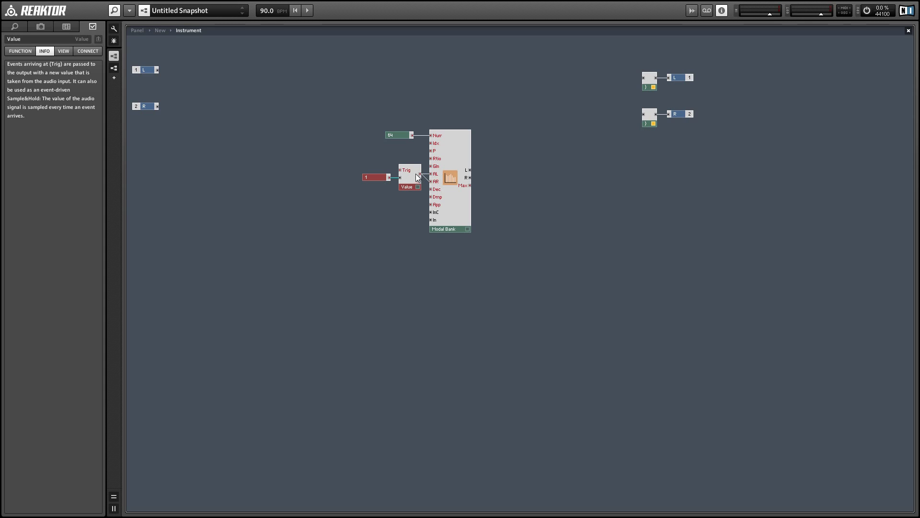
pyautogui.click(340, 157)
# Step: Insert an Iteration module and position it in the structure
pyautogui.rightClick(249, 96)
pyautogui.moveTo(254, 100)
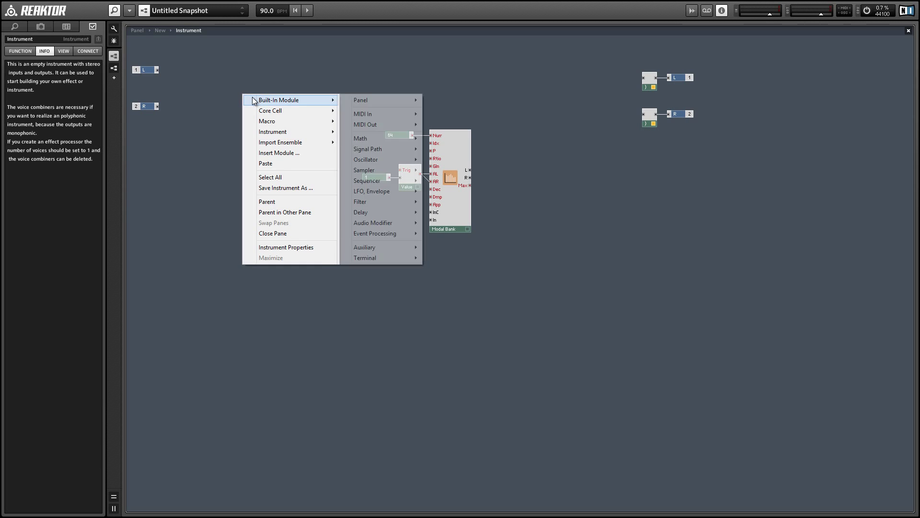
pyautogui.moveTo(383, 235)
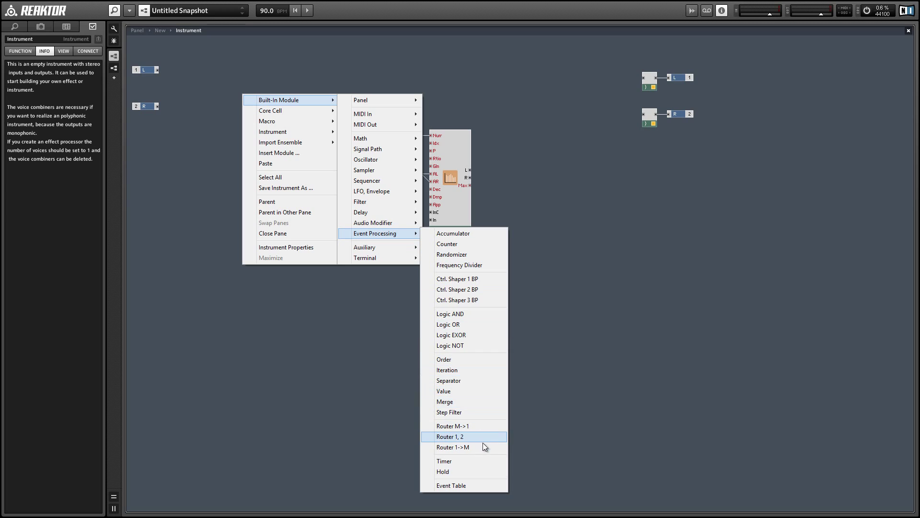
pyautogui.click(475, 369)
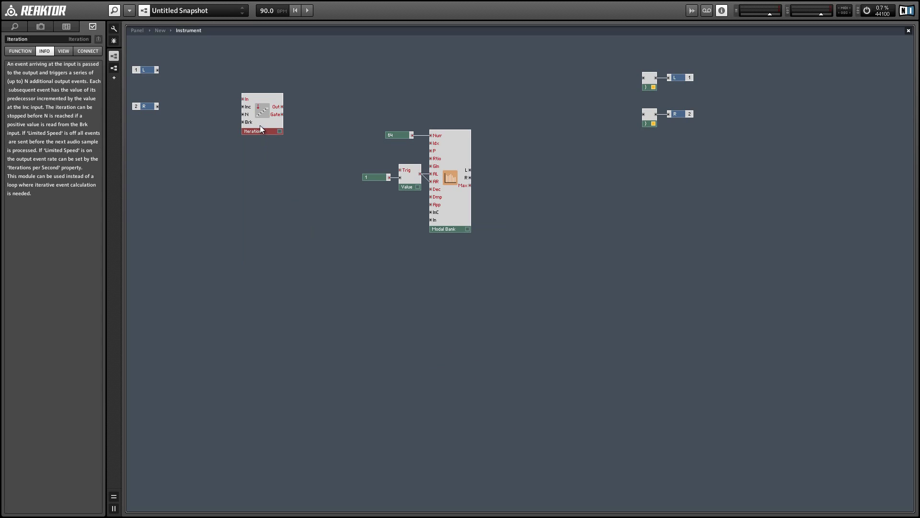
pyautogui.moveTo(261, 126); pyautogui.dragTo(291, 166)
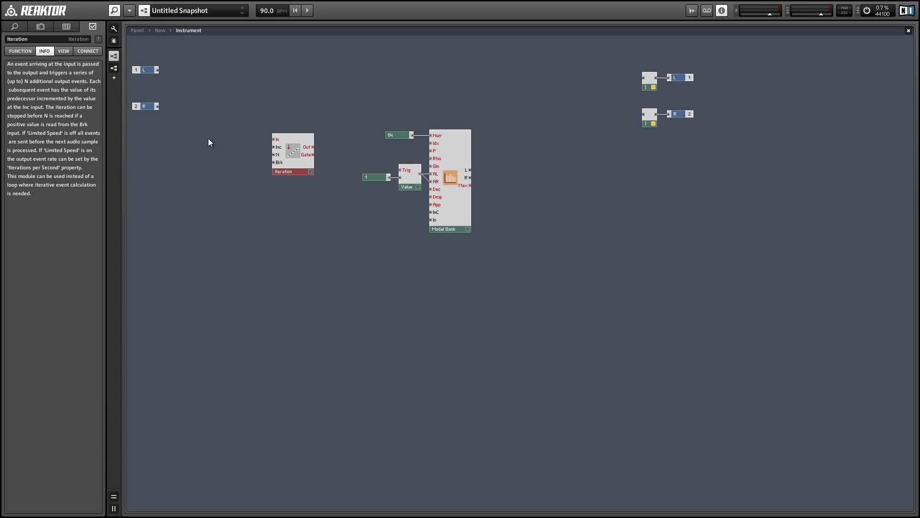
pyautogui.moveTo(295, 164); pyautogui.dragTo(261, 158)
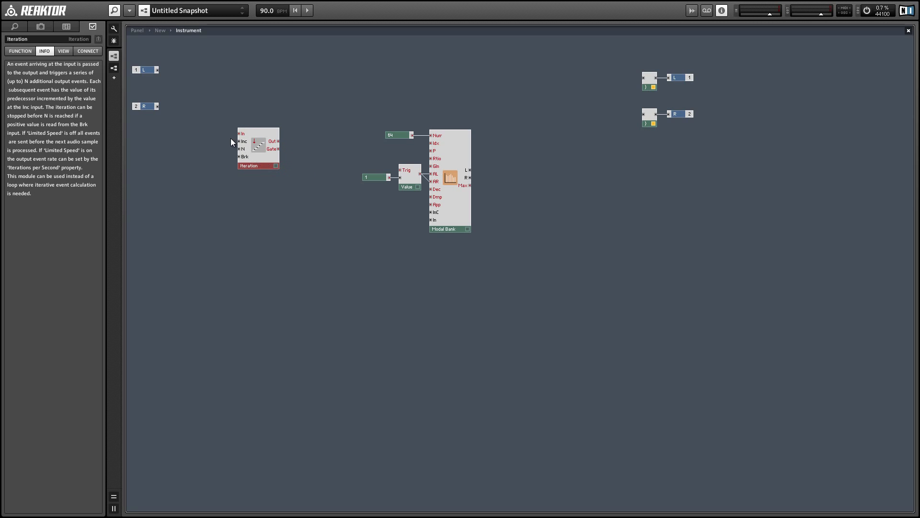
# Step: Give Iteration constants of 1 at Inc and 63 at N, then shift the group right and down
pyautogui.rightClick(240, 142)
pyautogui.click(243, 154)
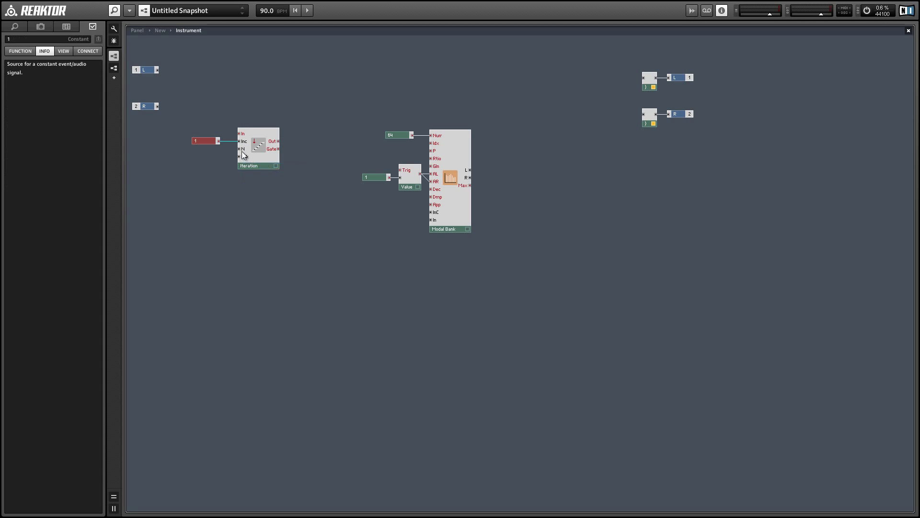
pyautogui.rightClick(243, 152)
pyautogui.click(255, 167)
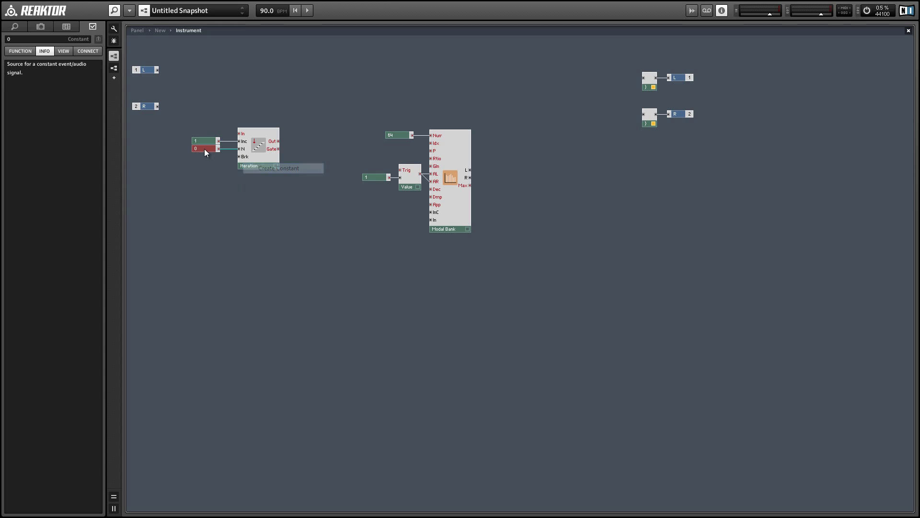
pyautogui.doubleClick(22, 39)
pyautogui.write('63')
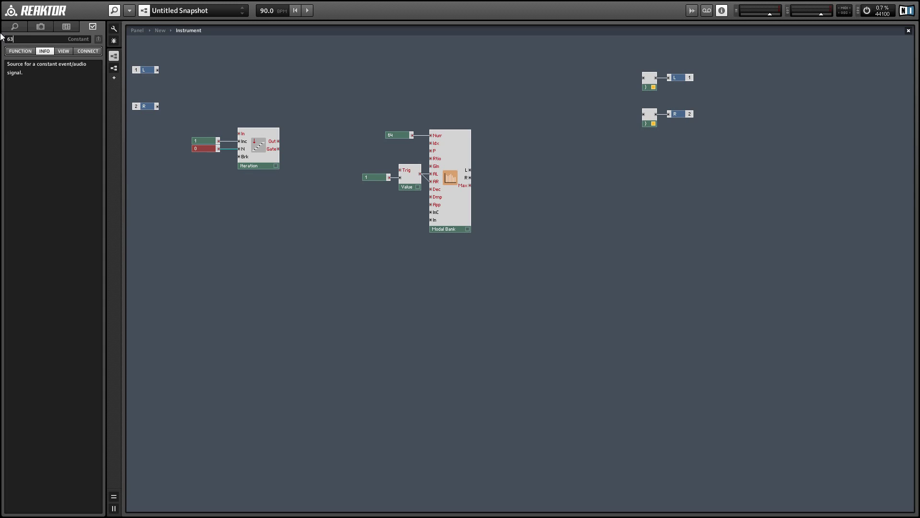
pyautogui.click(188, 123)
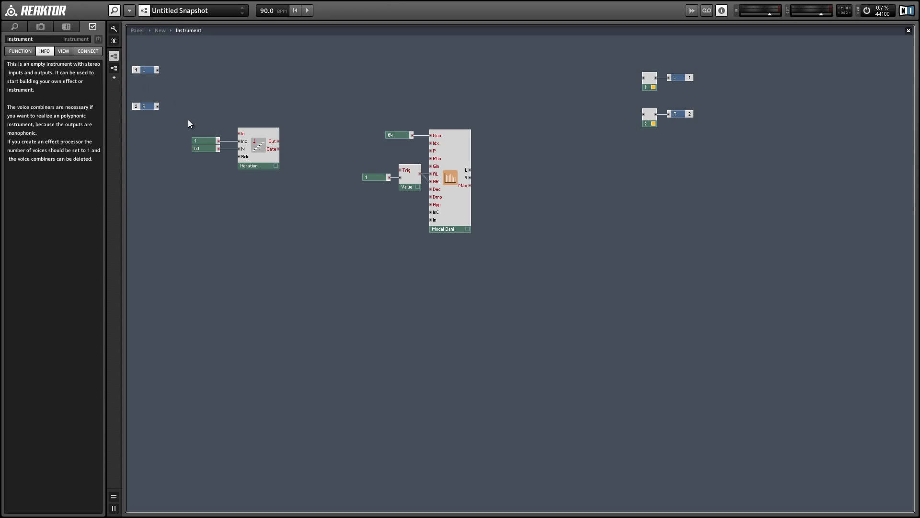
pyautogui.click(207, 151)
pyautogui.moveTo(203, 125); pyautogui.dragTo(291, 174)
# Step: Add a Value module fed by a constant of 1 and wire it into Iteration's In
pyautogui.rightClick(210, 81)
pyautogui.moveTo(250, 85)
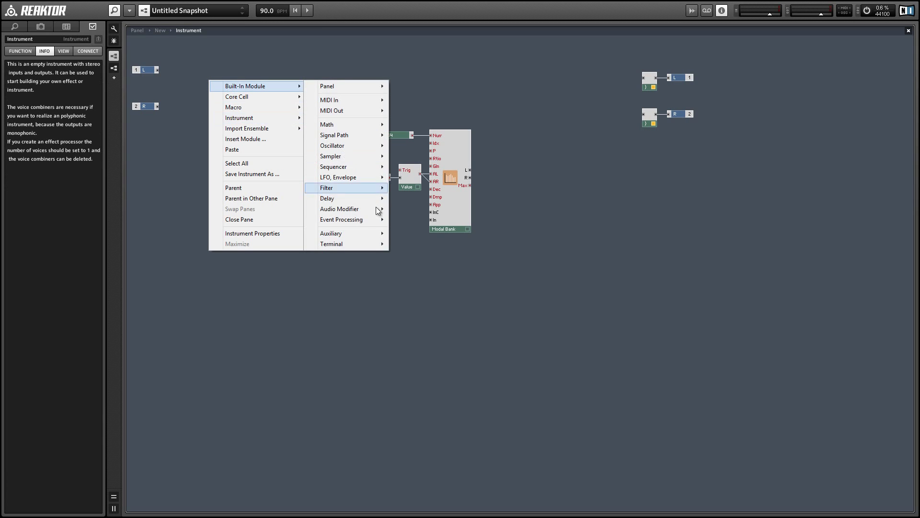
pyautogui.moveTo(361, 222)
pyautogui.click(412, 376)
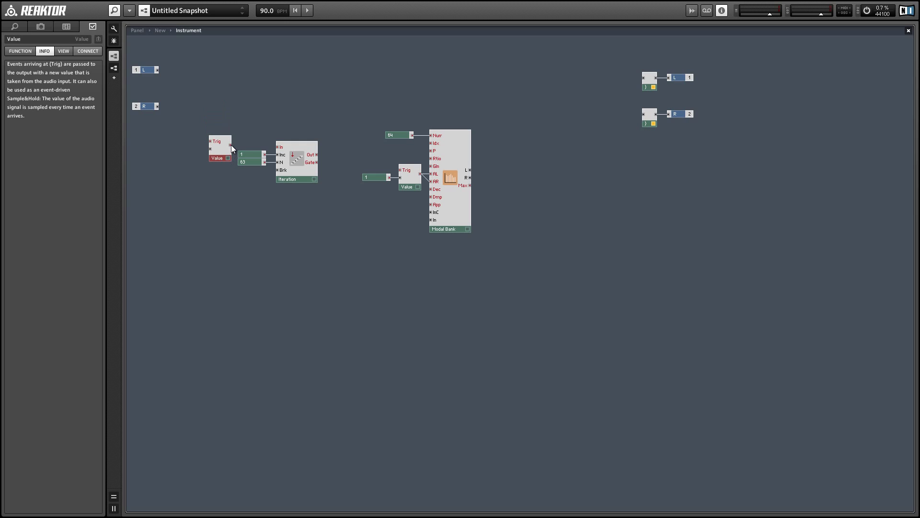
pyautogui.moveTo(276, 149); pyautogui.dragTo(279, 148)
pyautogui.moveTo(218, 153); pyautogui.dragTo(220, 155)
pyautogui.rightClick(212, 151)
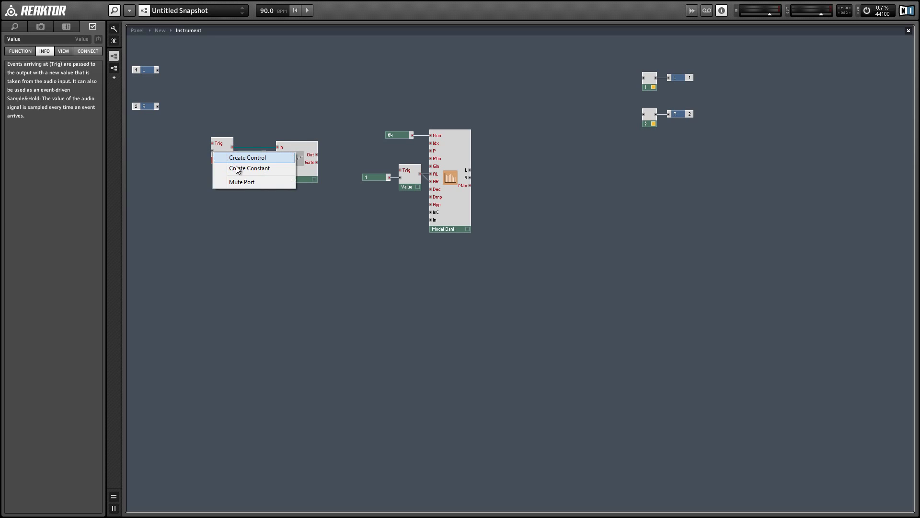
pyautogui.click(240, 168)
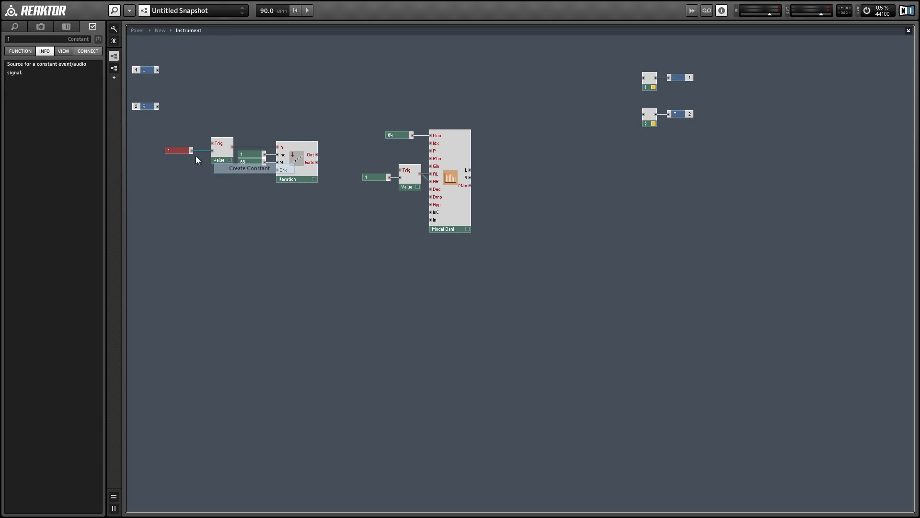
pyautogui.click(184, 132)
# Step: Add an Order module above the patch
pyautogui.rightClick(345, 71)
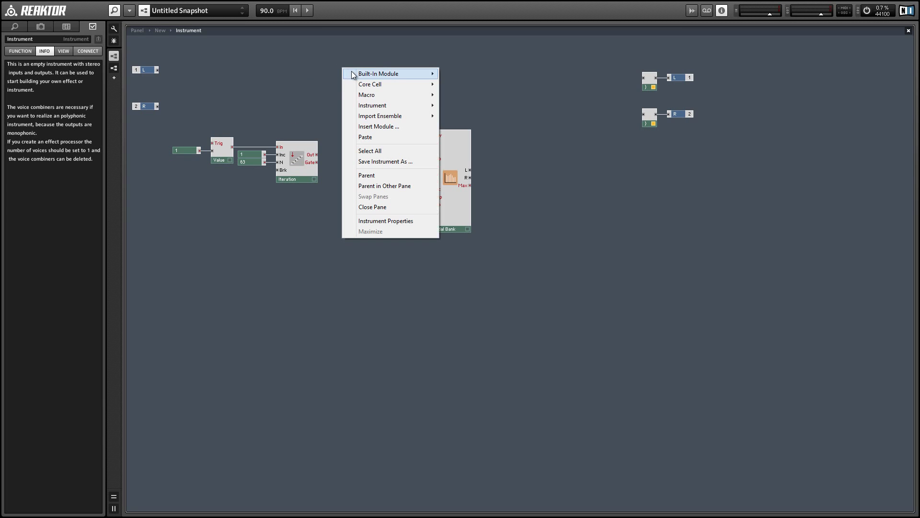
pyautogui.moveTo(352, 73)
pyautogui.moveTo(494, 208)
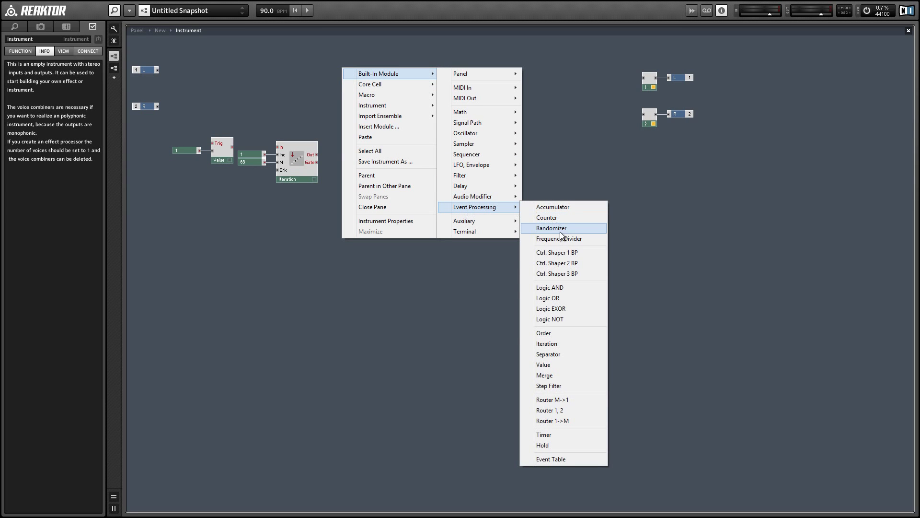
pyautogui.click(552, 333)
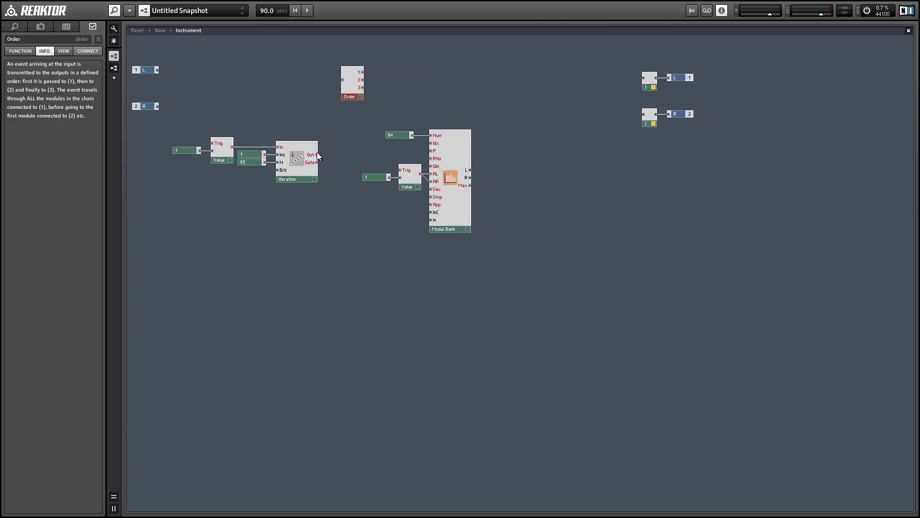
# Step: Wire Iteration Out to Order, Order 2 to Modal Bank Idx, Order 3 to the Value's Trig
pyautogui.moveTo(318, 153); pyautogui.dragTo(336, 169)
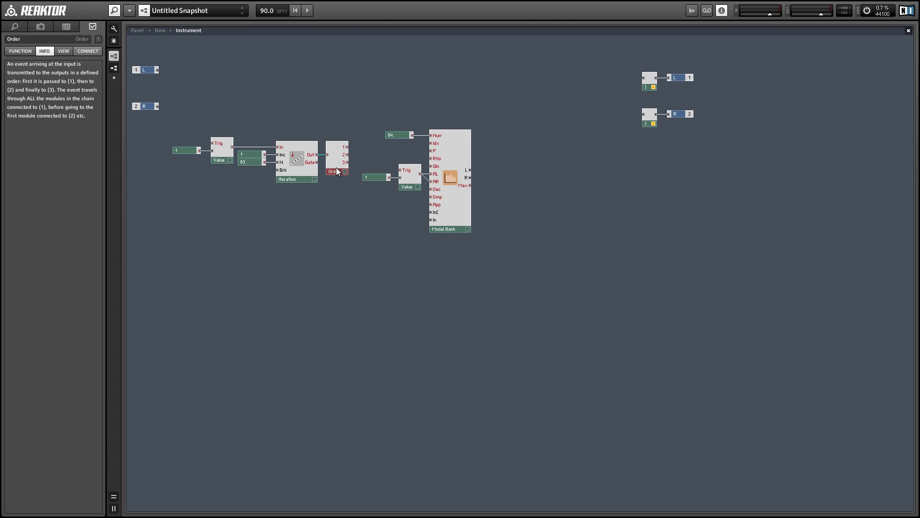
pyautogui.moveTo(373, 134); pyautogui.dragTo(456, 237)
pyautogui.moveTo(441, 217); pyautogui.dragTo(470, 225)
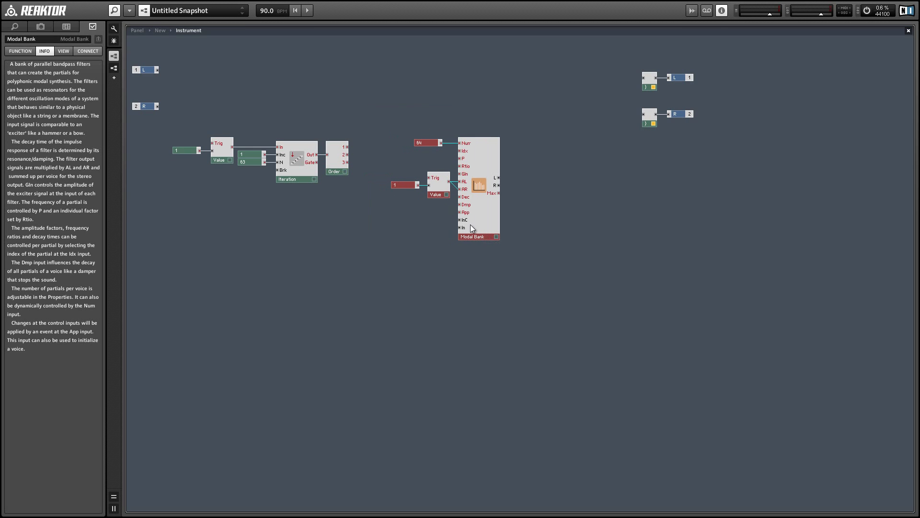
pyautogui.moveTo(349, 154); pyautogui.dragTo(460, 151)
pyautogui.moveTo(186, 113); pyautogui.dragTo(345, 191)
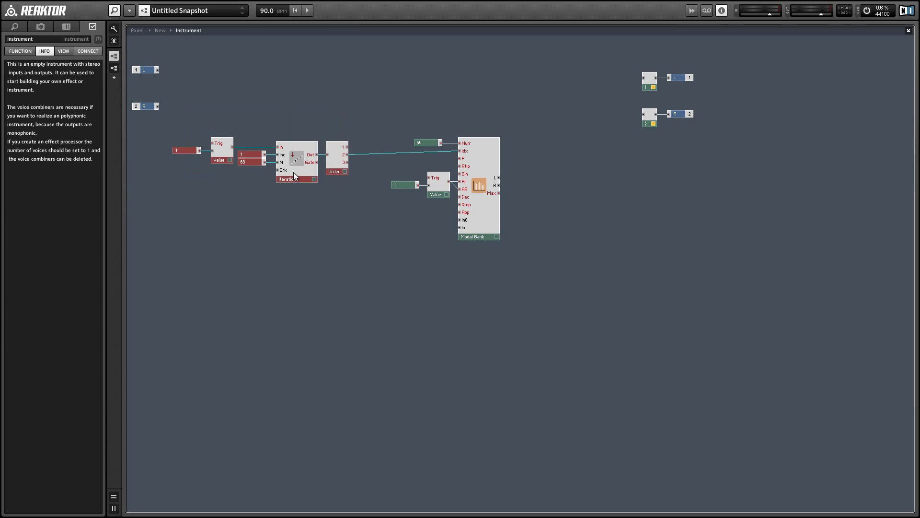
pyautogui.moveTo(294, 172); pyautogui.dragTo(329, 171)
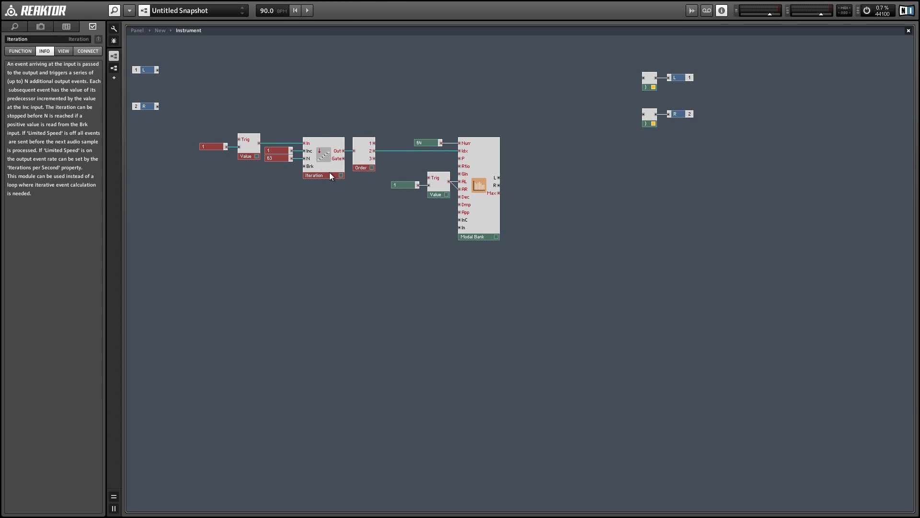
pyautogui.click(342, 183)
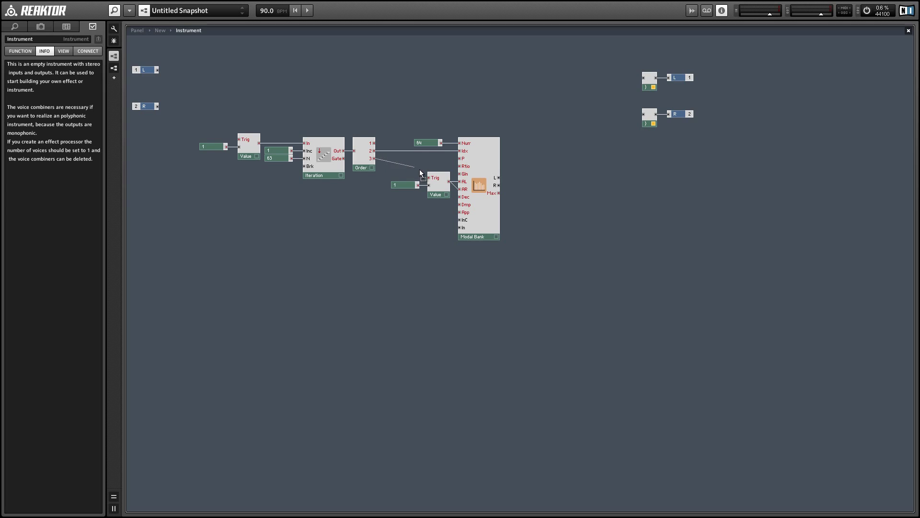
pyautogui.moveTo(421, 173); pyautogui.dragTo(430, 178)
# Step: Add a Separator module below the Order module
pyautogui.rightClick(284, 91)
pyautogui.moveTo(296, 94)
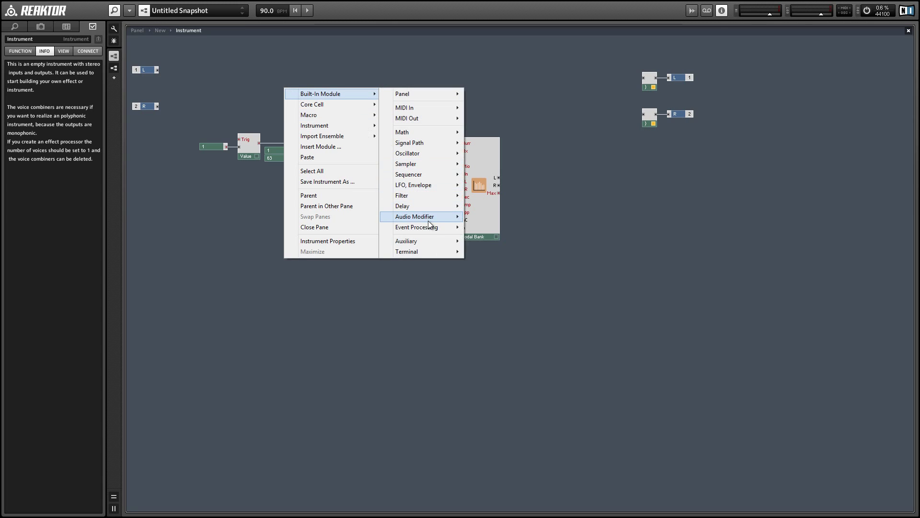
pyautogui.moveTo(430, 227)
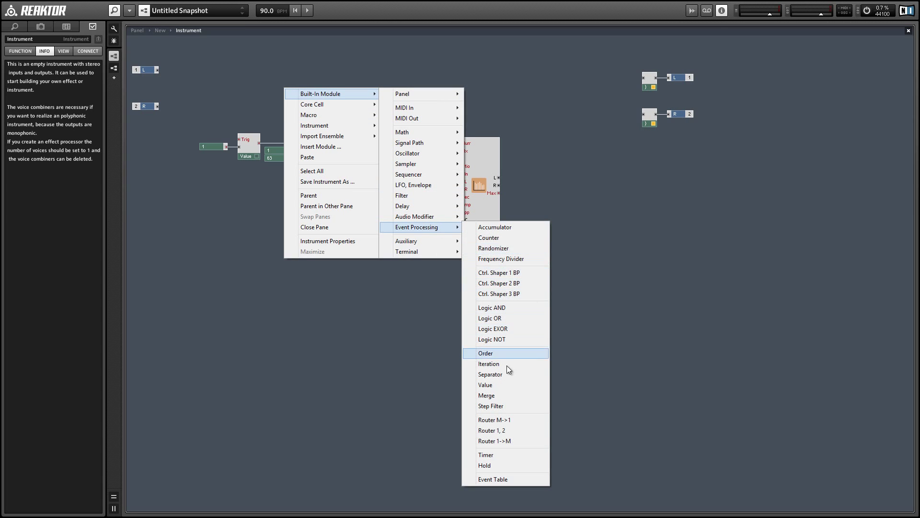
pyautogui.click(494, 375)
pyautogui.moveTo(312, 109); pyautogui.dragTo(382, 231)
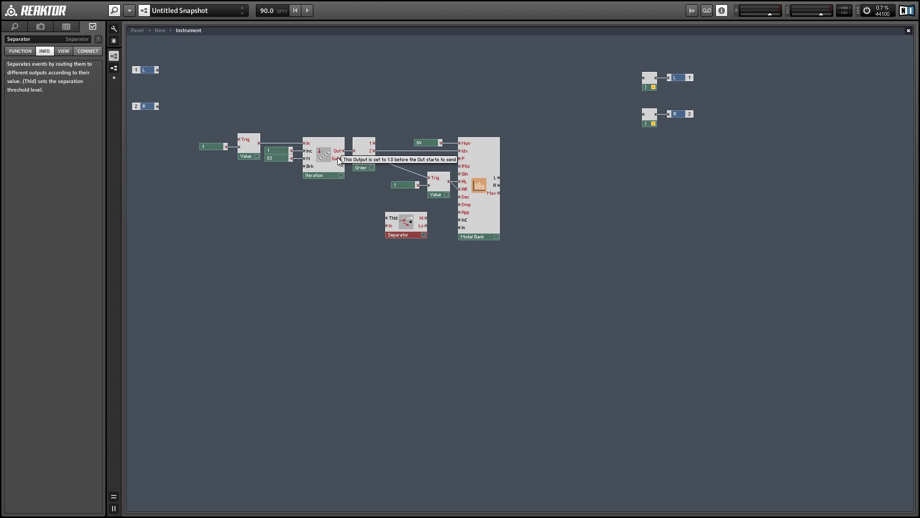
# Step: Wire Iteration's Gate into the Separator and its Lo output to Modal Bank's App
pyautogui.moveTo(341, 158); pyautogui.dragTo(388, 226)
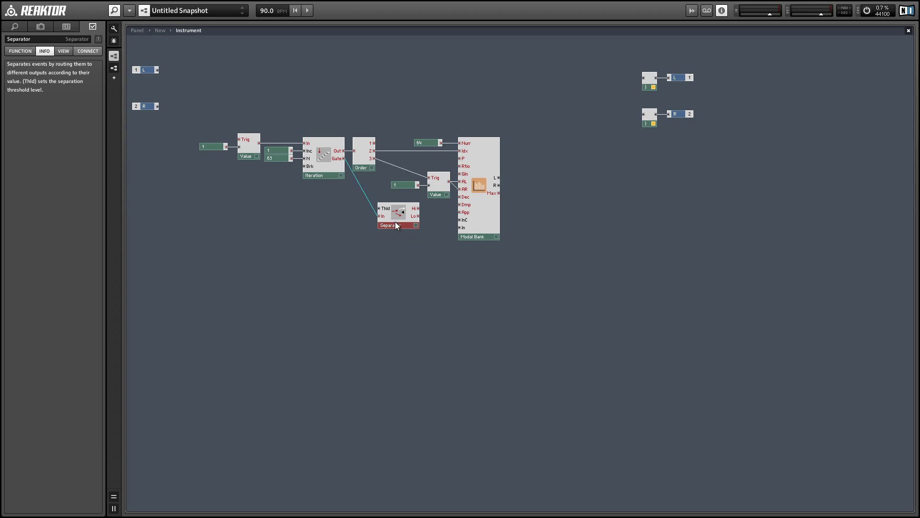
pyautogui.moveTo(429, 218); pyautogui.dragTo(405, 208)
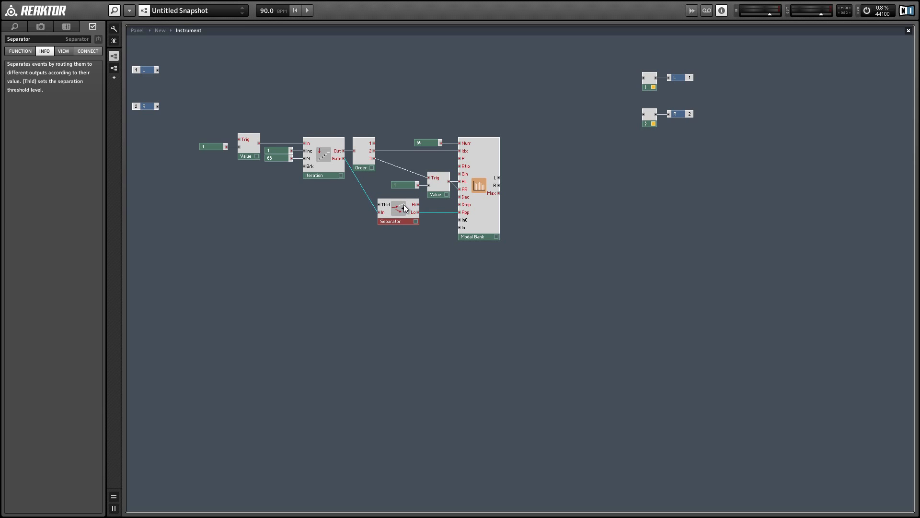
pyautogui.moveTo(238, 104); pyautogui.dragTo(265, 175)
pyautogui.click(283, 108)
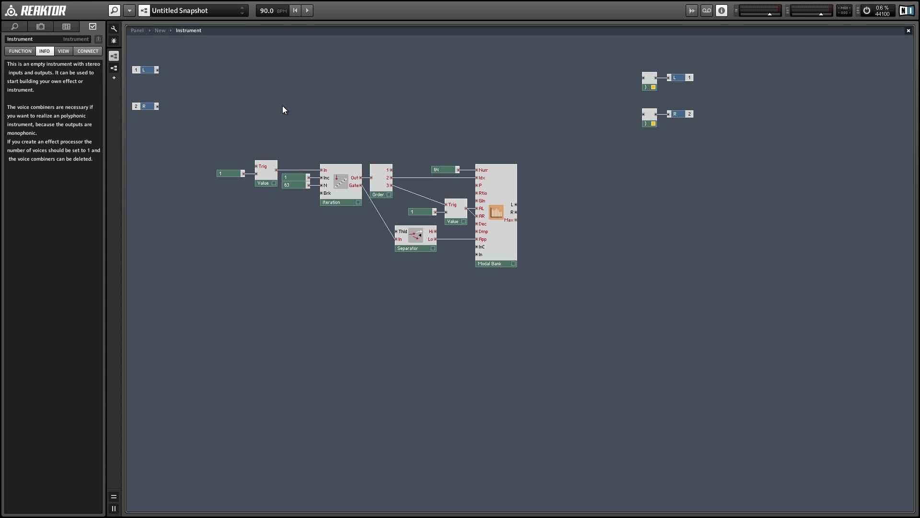
# Step: Add a MIDI In Note Pitch module beside the Modal Bank's P input
pyautogui.rightClick(290, 89)
pyautogui.moveTo(300, 92)
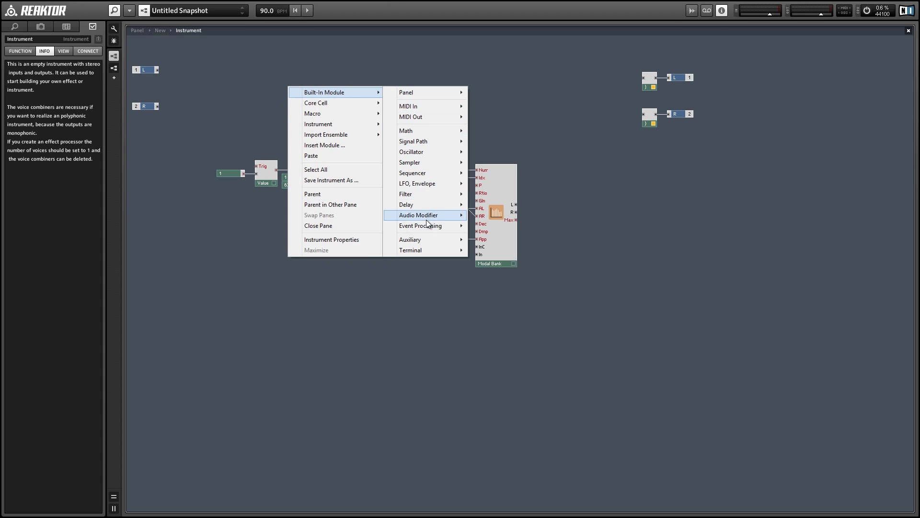
pyautogui.moveTo(432, 226)
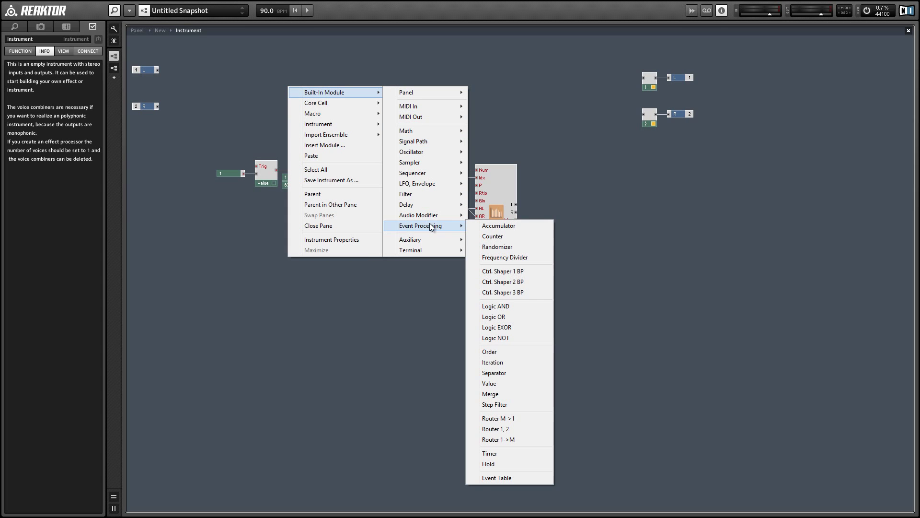
pyautogui.moveTo(455, 108)
pyautogui.click(495, 106)
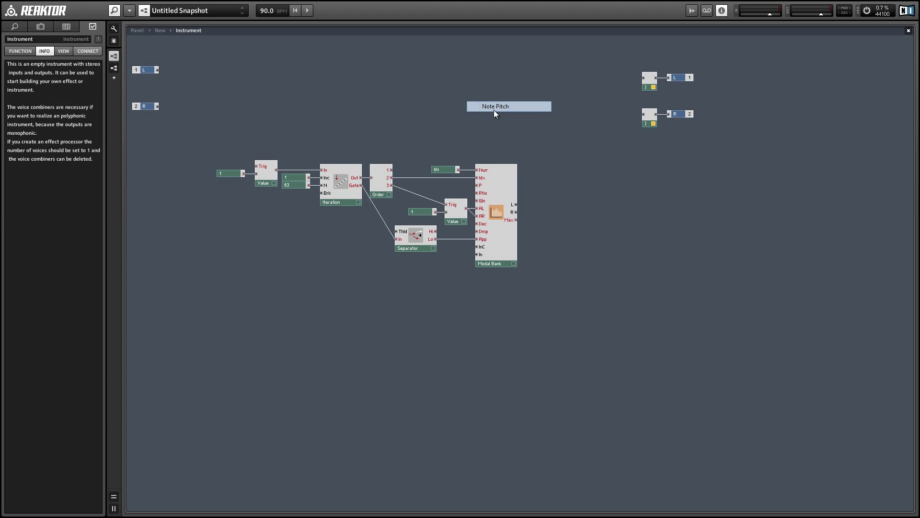
pyautogui.moveTo(305, 93); pyautogui.dragTo(435, 183)
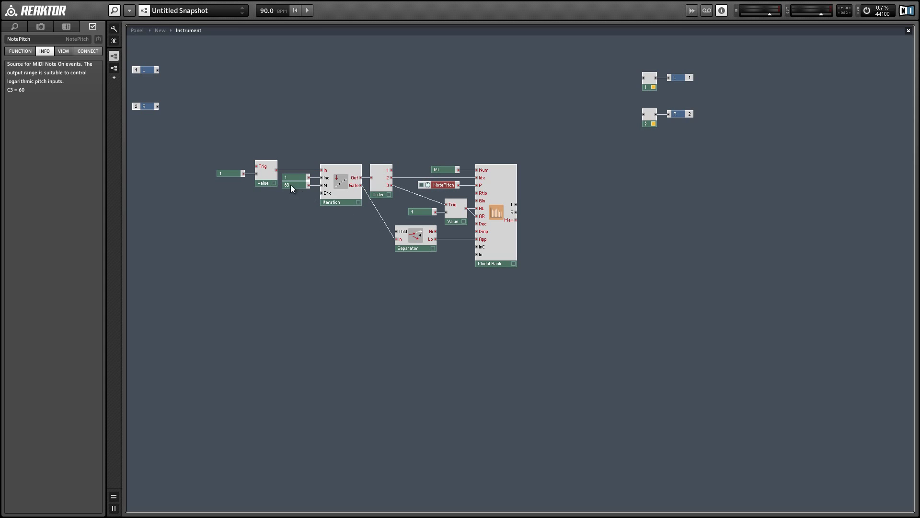
# Step: Add a MIDI Gate module to the structure
pyautogui.rightClick(252, 79)
pyautogui.moveTo(293, 87)
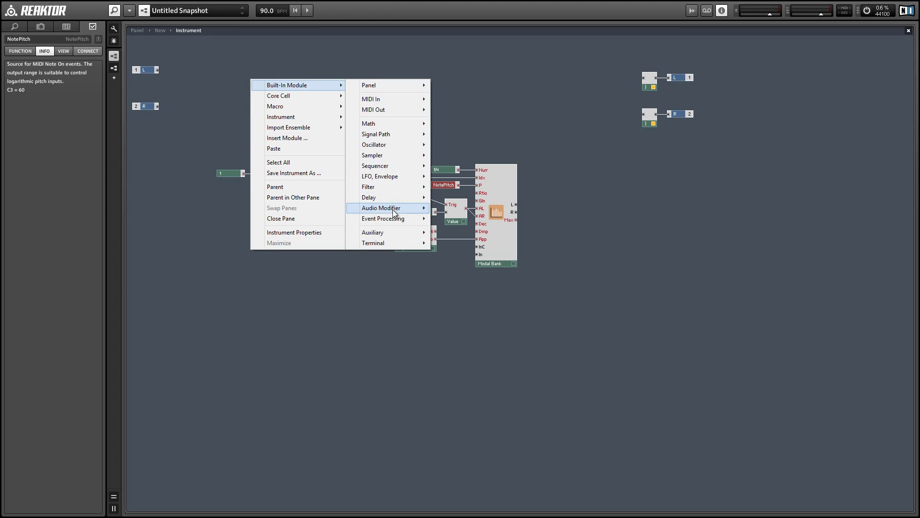
pyautogui.moveTo(393, 99)
pyautogui.click(489, 124)
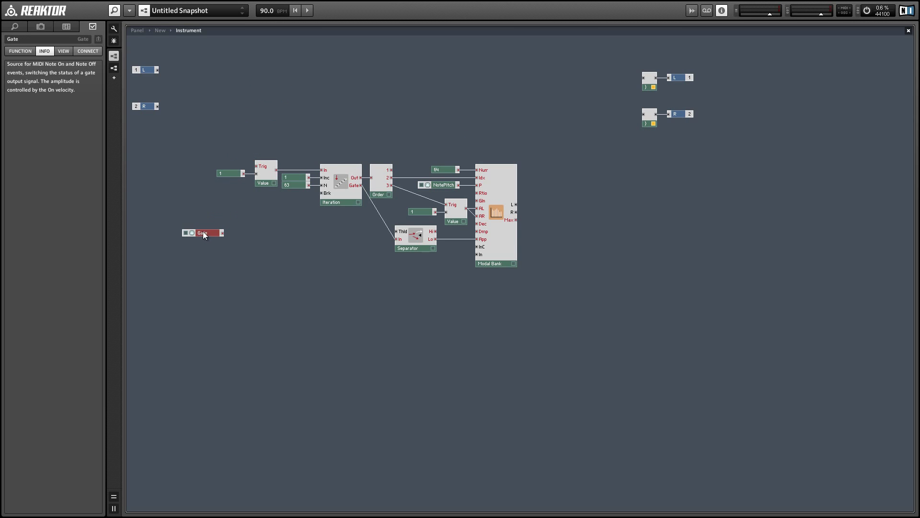
pyautogui.moveTo(203, 233); pyautogui.dragTo(201, 233)
# Step: Add a second Order module, wire the Gate into it, and reposition both
pyautogui.rightClick(251, 211)
pyautogui.moveTo(288, 216)
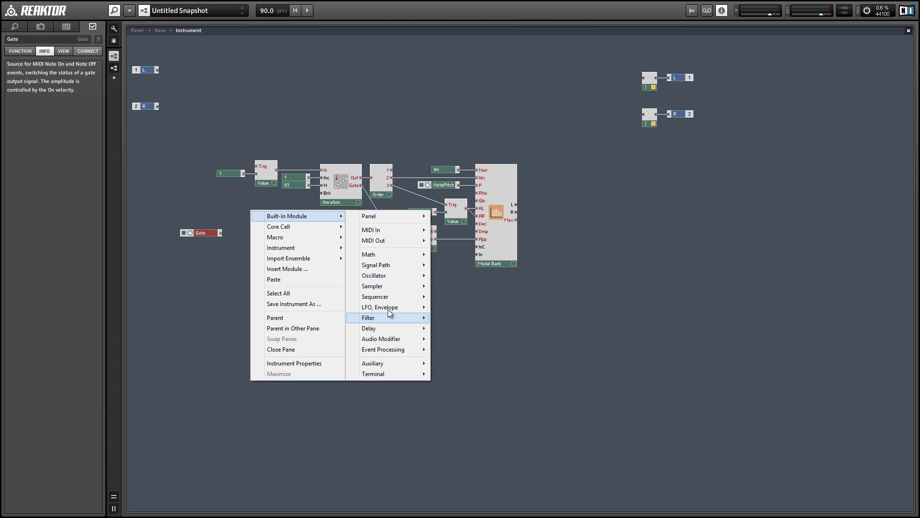
pyautogui.moveTo(386, 349)
pyautogui.click(477, 243)
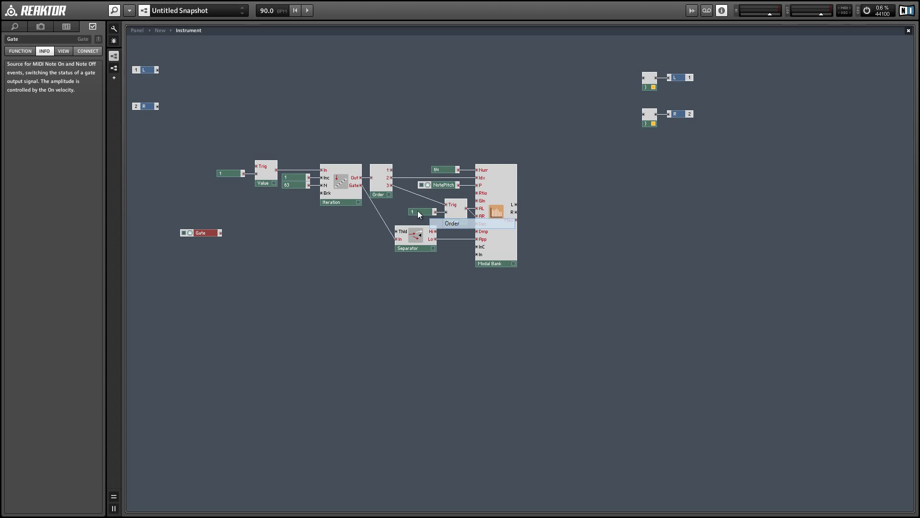
pyautogui.moveTo(220, 232); pyautogui.dragTo(257, 173)
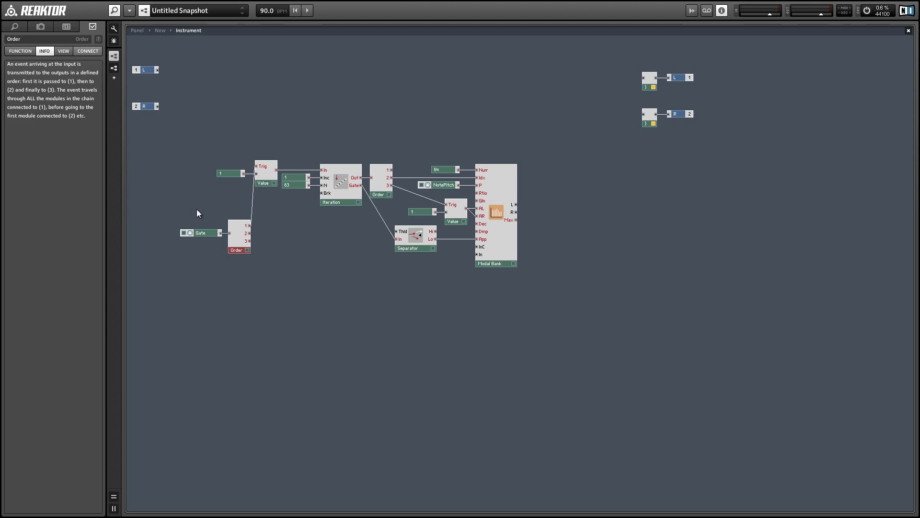
pyautogui.moveTo(197, 209); pyautogui.dragTo(229, 267)
# Step: Add a two-input Merge fed by Order output 2, then delete it again
pyautogui.rightClick(283, 244)
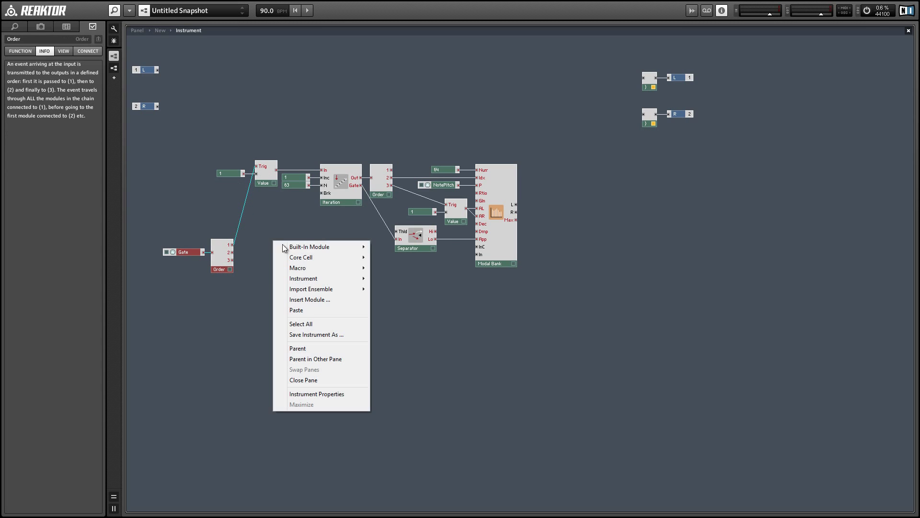
pyautogui.moveTo(283, 245)
pyautogui.moveTo(413, 381)
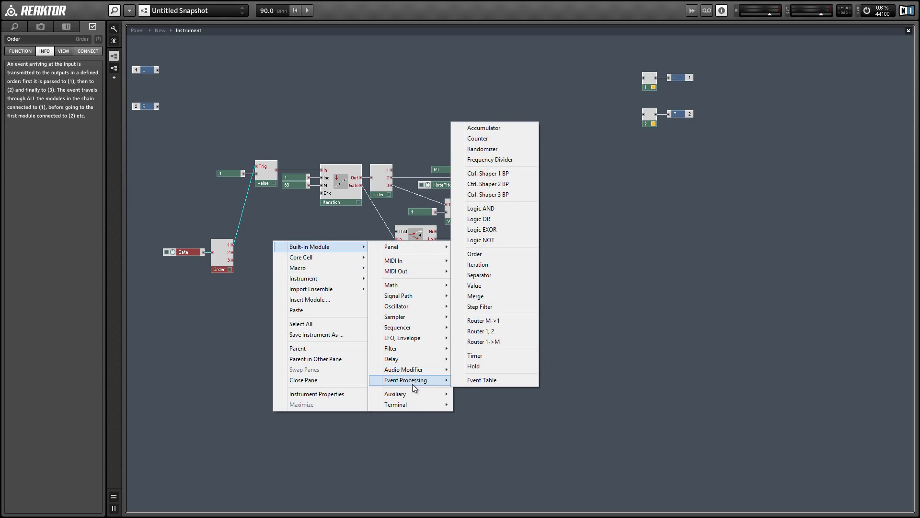
pyautogui.click(475, 296)
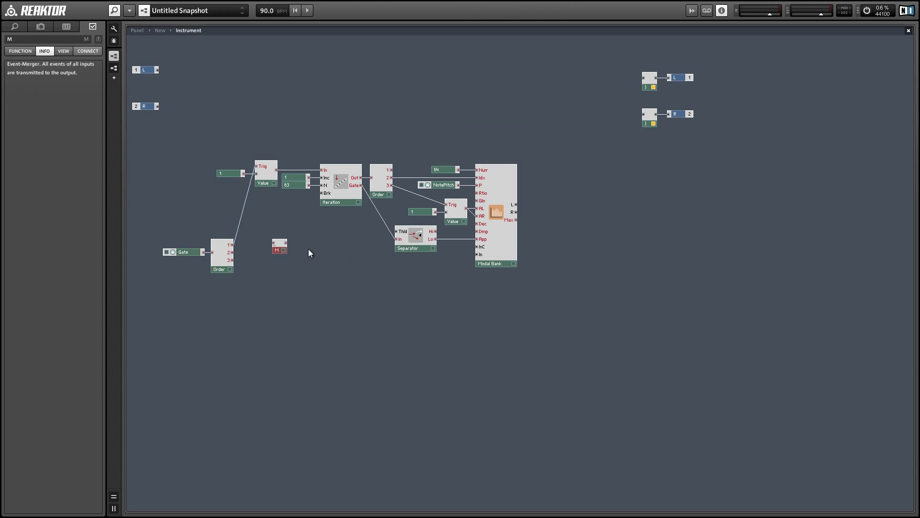
pyautogui.click(18, 52)
pyautogui.moveTo(41, 96); pyautogui.dragTo(47, 108)
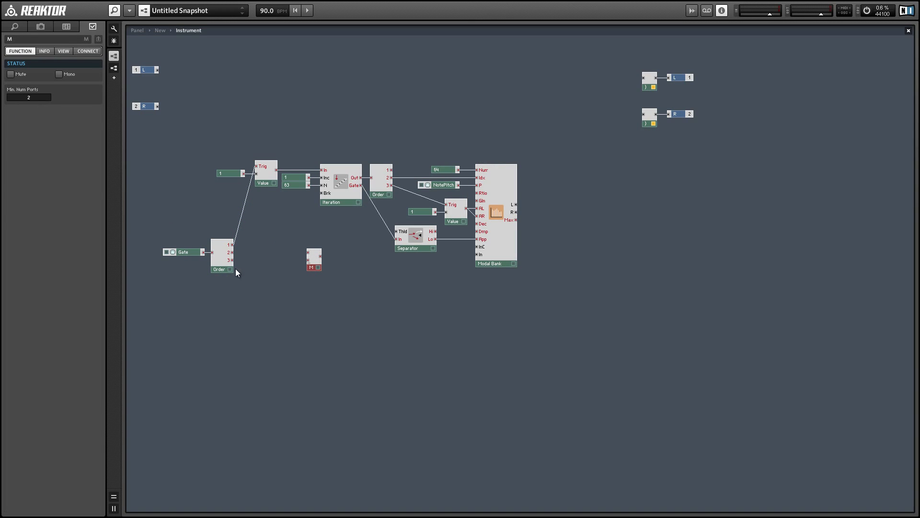
pyautogui.moveTo(230, 255); pyautogui.dragTo(454, 256)
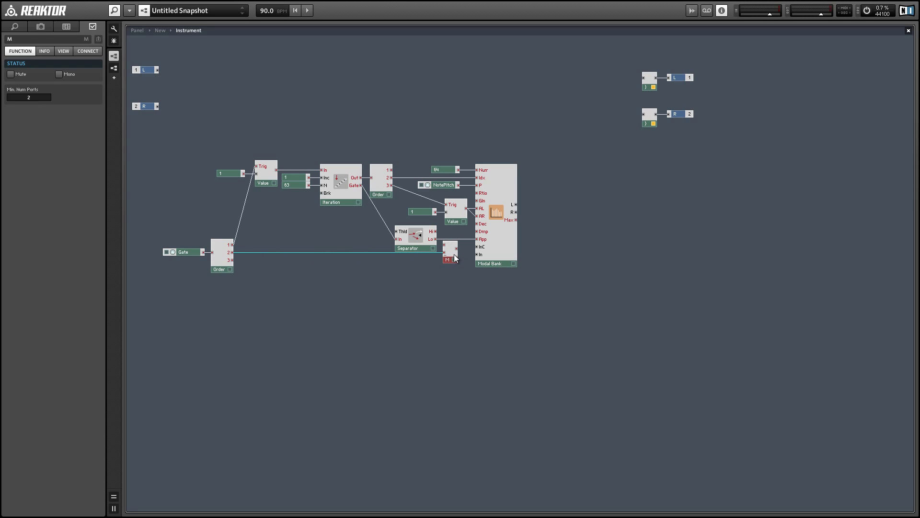
pyautogui.moveTo(446, 288); pyautogui.dragTo(442, 302)
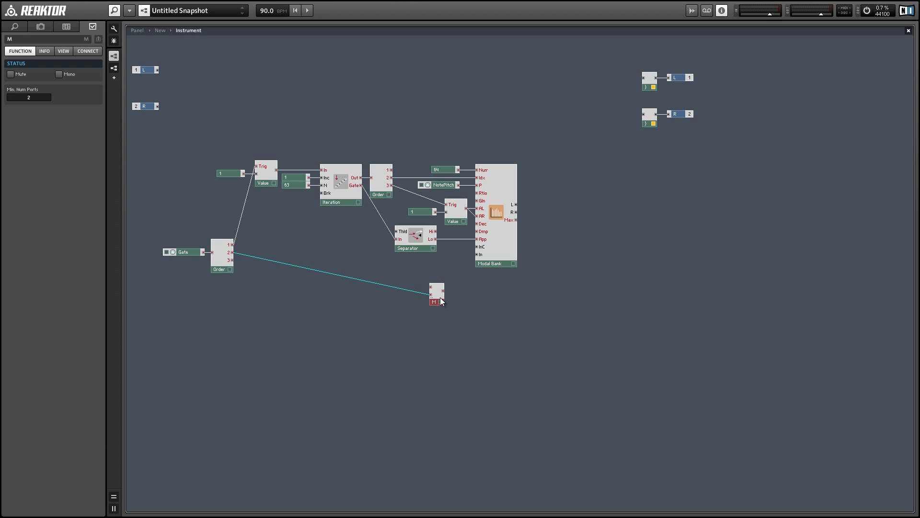
pyautogui.press('Delete')
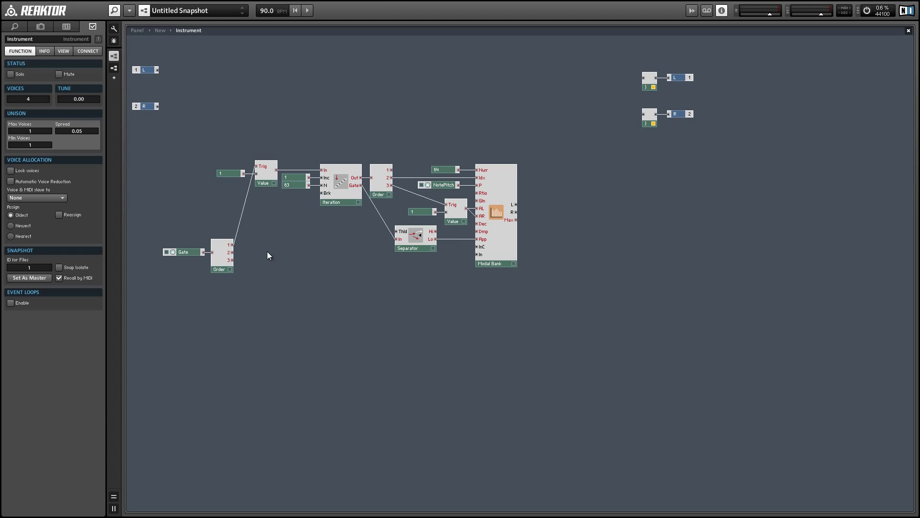
# Step: Add an AD envelope triggered by Order output 2 and nudge it right
pyautogui.rightClick(285, 239)
pyautogui.moveTo(302, 244)
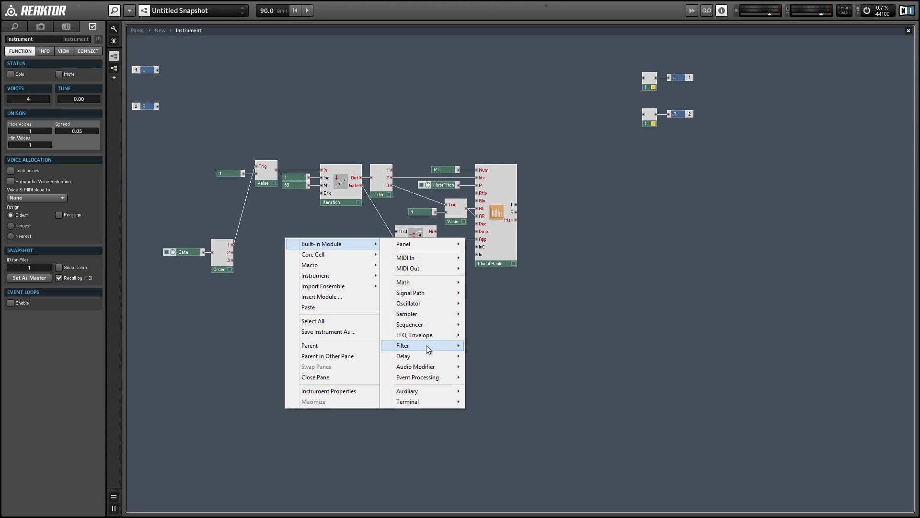
pyautogui.moveTo(429, 335)
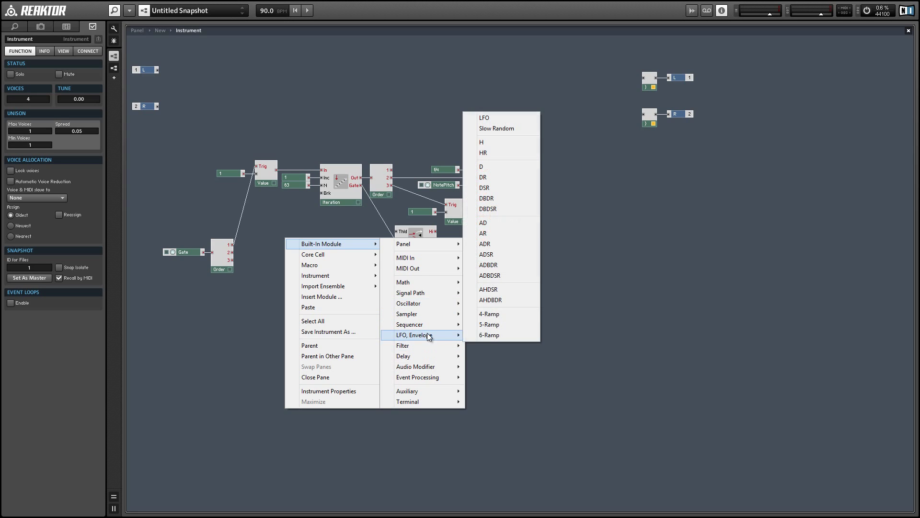
pyautogui.click(498, 223)
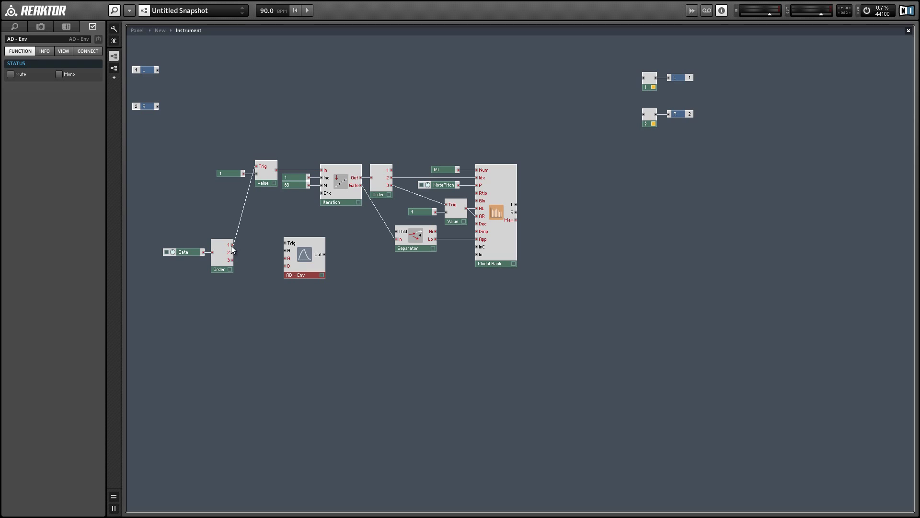
pyautogui.moveTo(232, 252); pyautogui.dragTo(342, 277)
pyautogui.moveTo(347, 271); pyautogui.dragTo(364, 269)
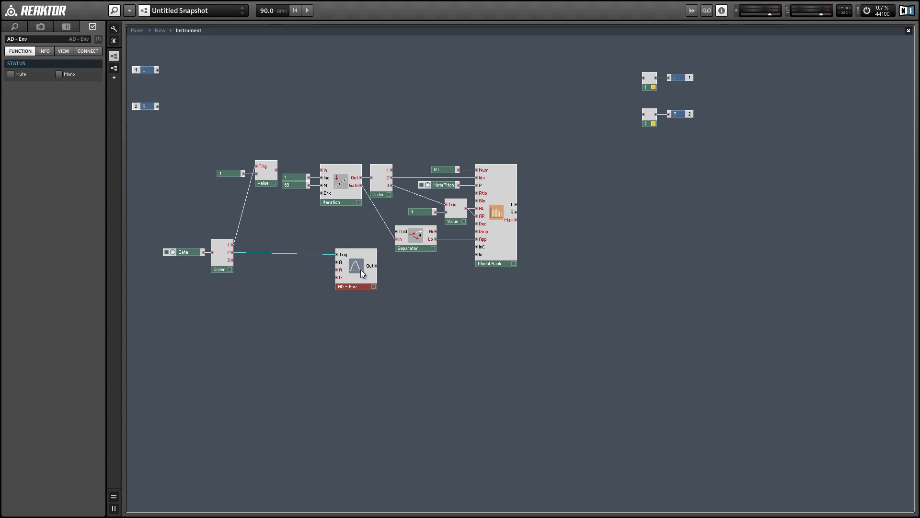
# Step: Add a Multiply module near the envelope and feed it Order output 3
pyautogui.rightClick(284, 219)
pyautogui.moveTo(307, 226)
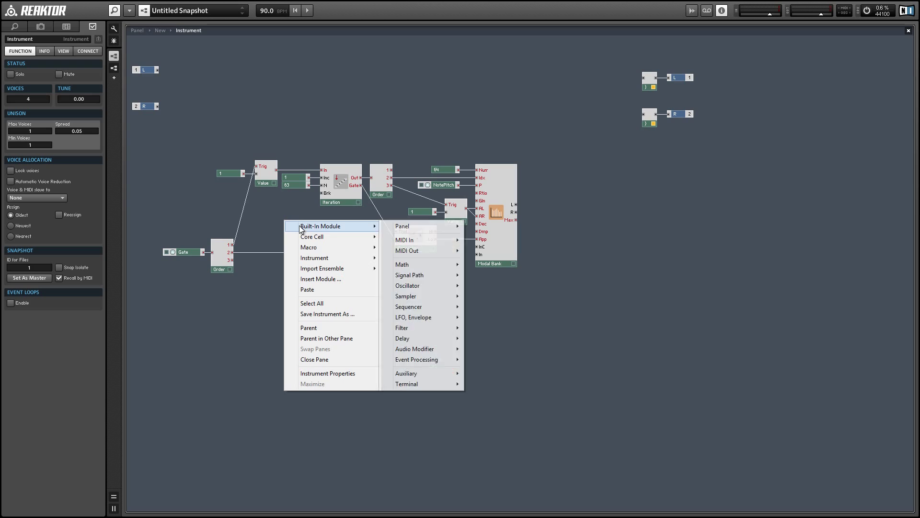
pyautogui.moveTo(398, 264)
pyautogui.click(489, 273)
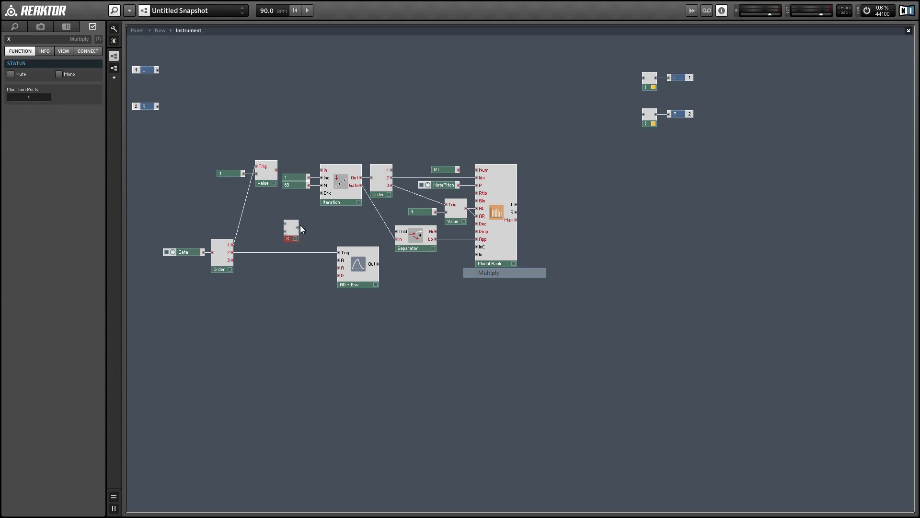
pyautogui.moveTo(297, 240); pyautogui.dragTo(295, 274)
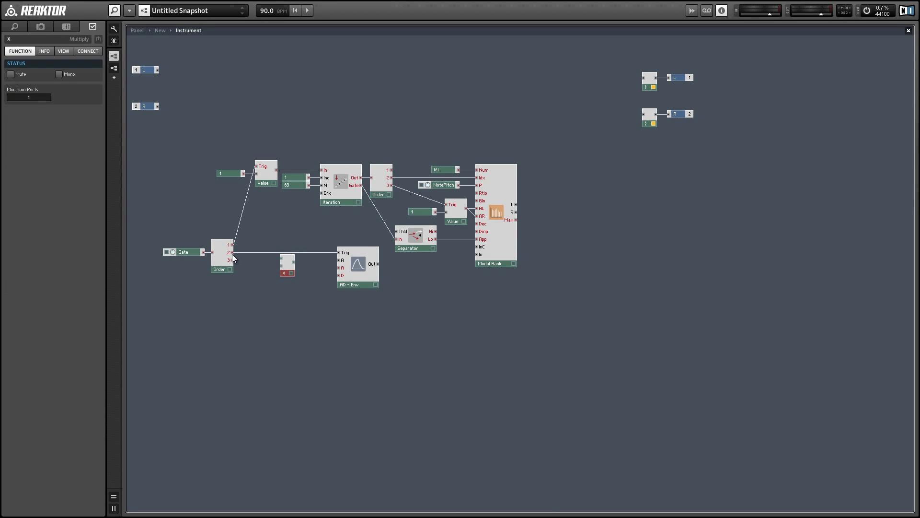
pyautogui.moveTo(233, 260); pyautogui.dragTo(281, 258)
# Step: Create a fader named Amp on Multiply's lower input
pyautogui.rightClick(281, 266)
pyautogui.click(298, 283)
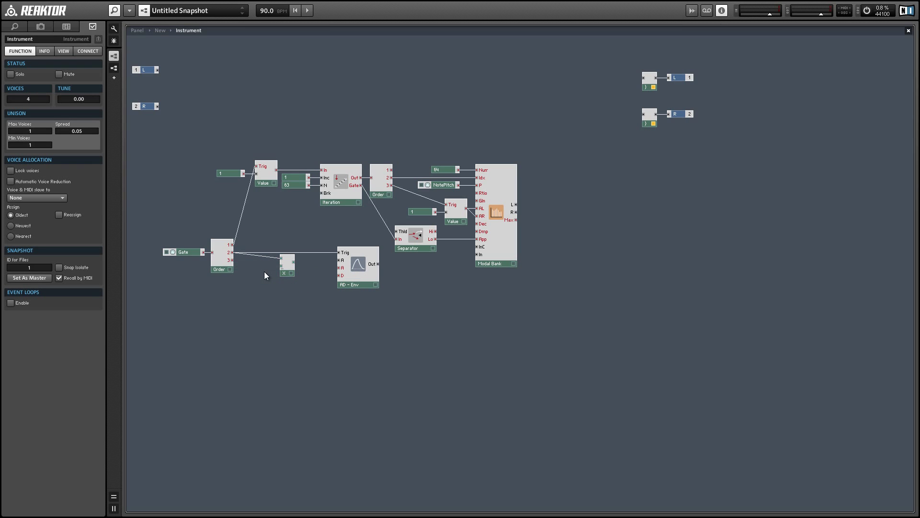
pyautogui.rightClick(282, 266)
pyautogui.click(307, 269)
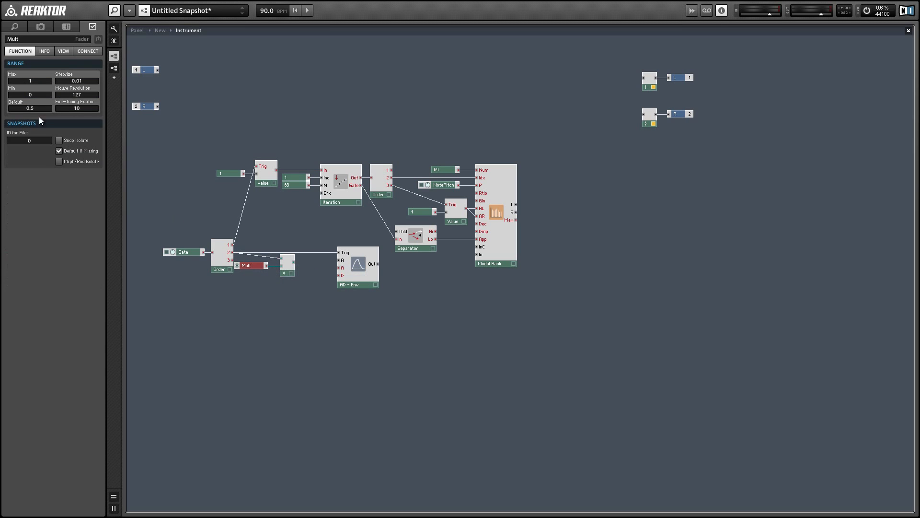
pyautogui.click(15, 39)
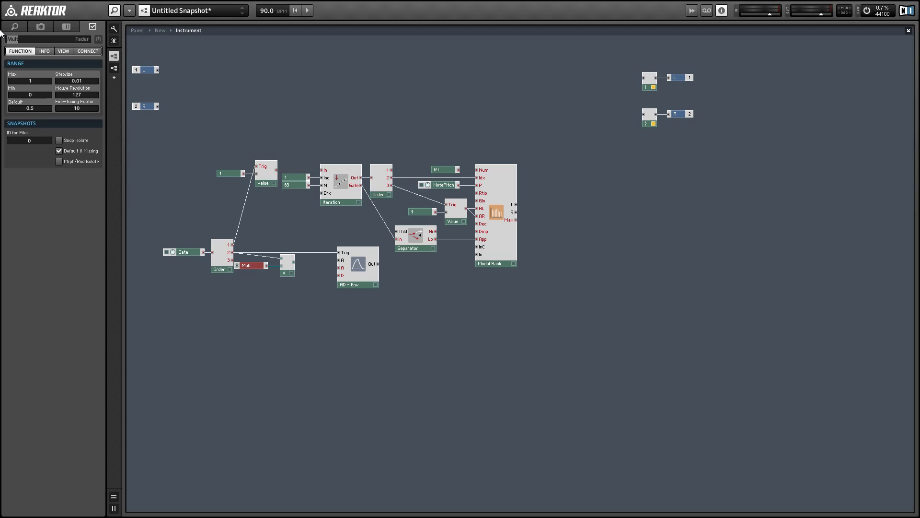
pyautogui.write('Amp')
pyautogui.press('Return')
# Step: Wire Multiply's output into the AD envelope's A input and reposition Multiply with Amp
pyautogui.moveTo(294, 261); pyautogui.dragTo(339, 260)
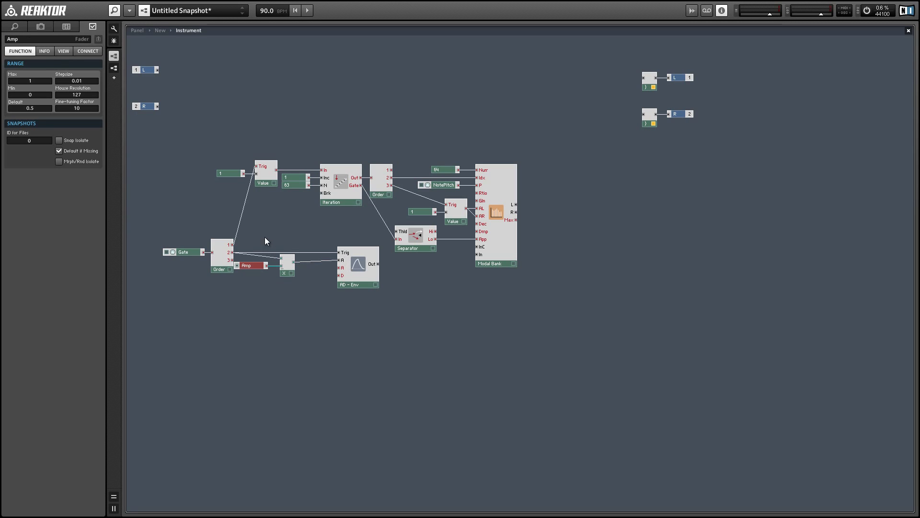
pyautogui.keyDown('shift'); pyautogui.click(285, 273); pyautogui.keyUp('shift')
pyautogui.moveTo(285, 273)
pyautogui.mouseDown()
pyautogui.moveTo(315, 269)
pyautogui.moveTo(289, 259)
pyautogui.mouseUp()
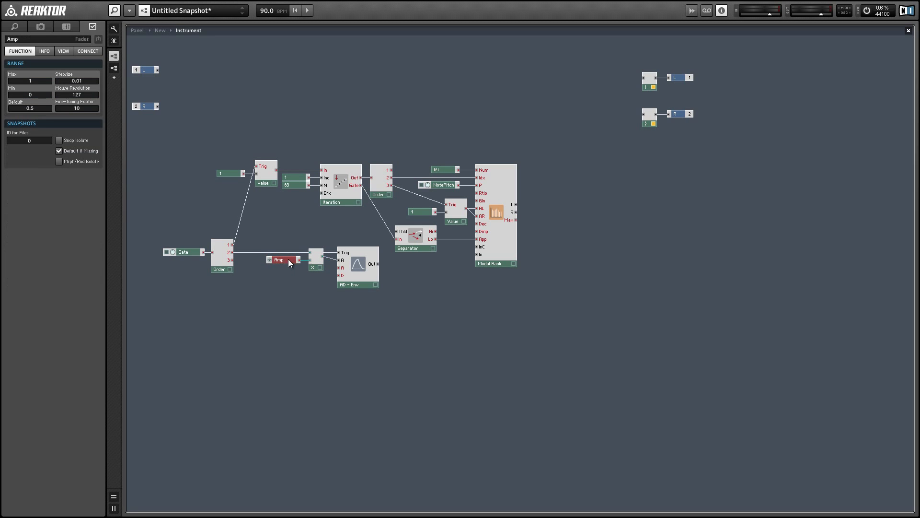
# Step: Connect the AD envelope output to Modal Bank's In and shift the Gate–envelope group up
pyautogui.moveTo(377, 264); pyautogui.dragTo(477, 255)
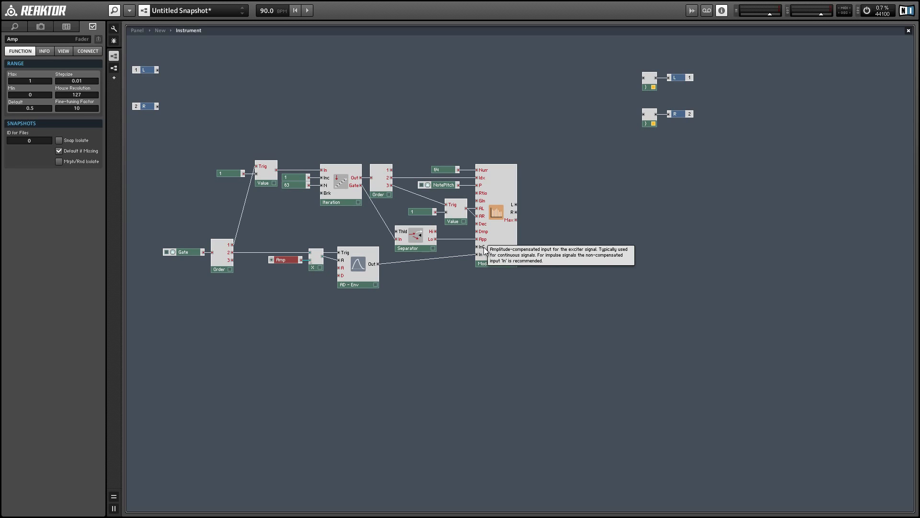
pyautogui.moveTo(366, 321); pyautogui.dragTo(170, 231)
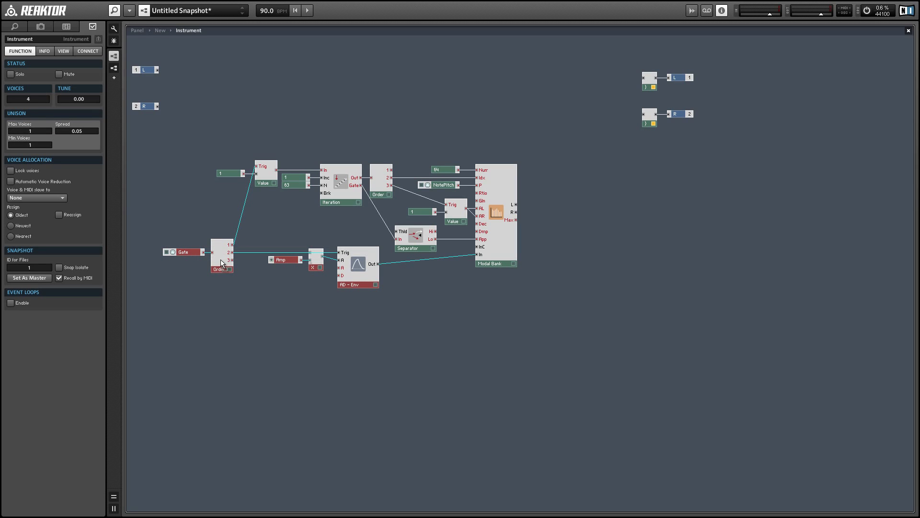
pyautogui.moveTo(222, 266); pyautogui.dragTo(221, 257)
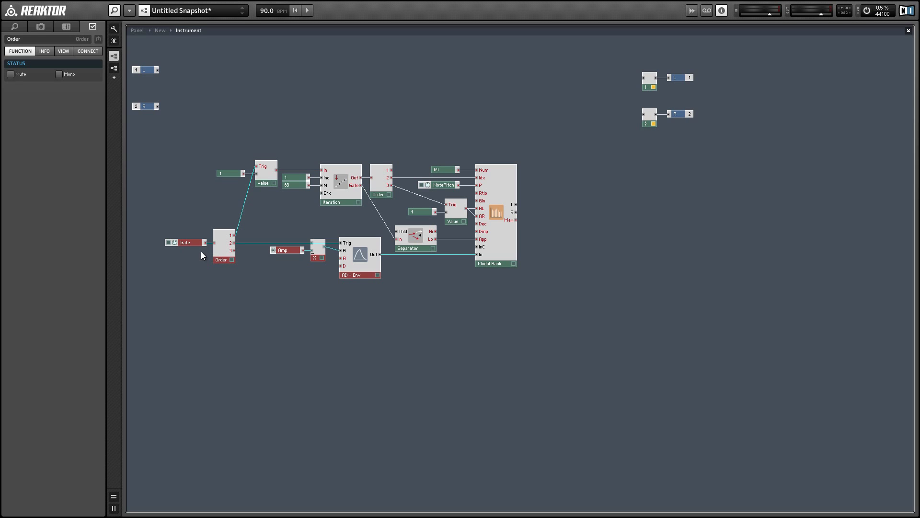
pyautogui.click(455, 311)
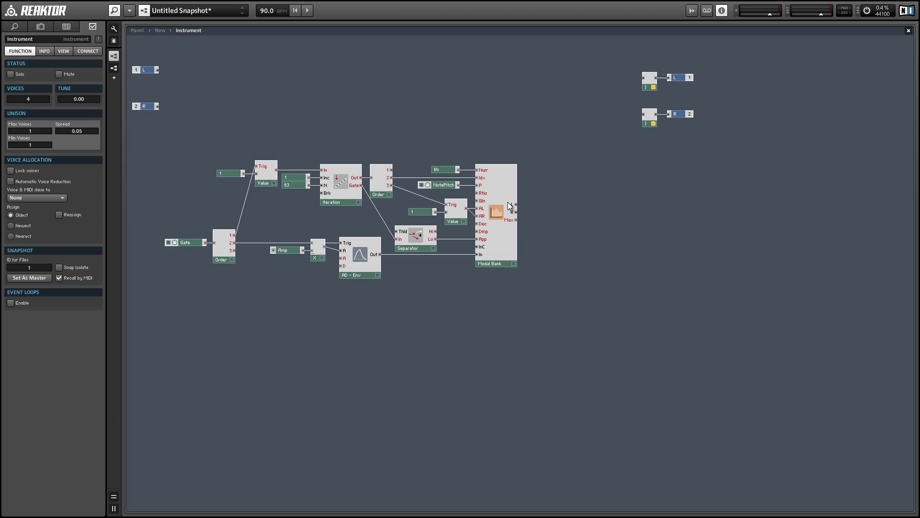
# Step: Wire Modal Bank's L output into the left voice combiner
pyautogui.moveTo(516, 204); pyautogui.dragTo(618, 122)
pyautogui.moveTo(485, 226)
pyautogui.moveTo(516, 204); pyautogui.dragTo(643, 78)
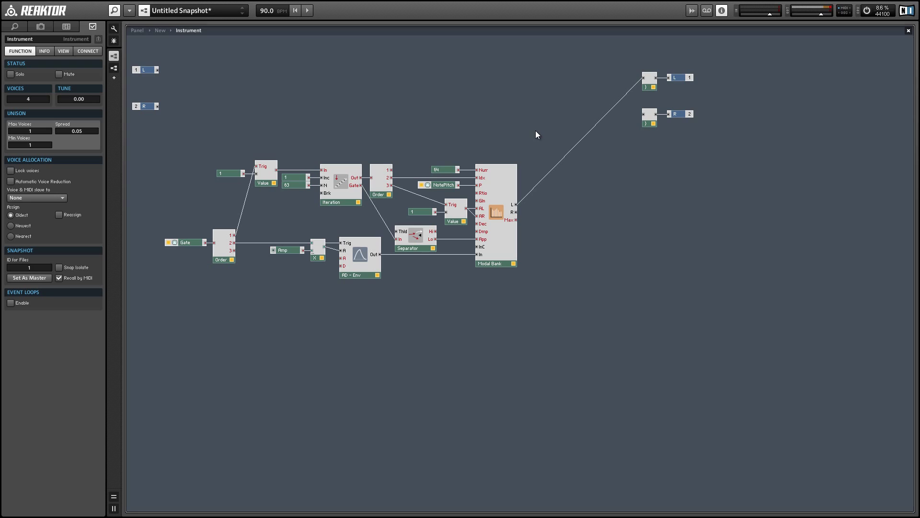
# Step: Turn the Amp knob down to 0.26 and shift the Modal Bank group further right
pyautogui.click(137, 31)
pyautogui.moveTo(146, 67)
pyautogui.mouseDown()
pyautogui.moveTo(143, 77)
pyautogui.moveTo(141, 70)
pyautogui.mouseUp()
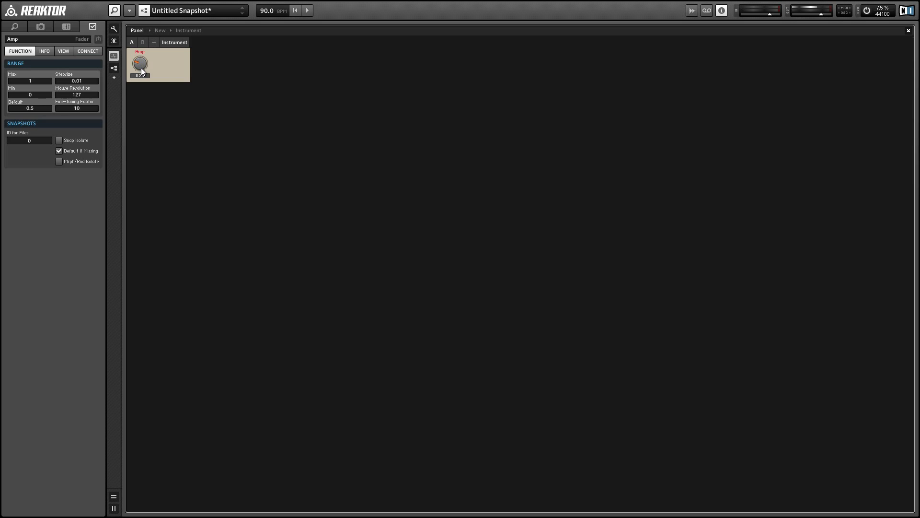
pyautogui.doubleClick(166, 61)
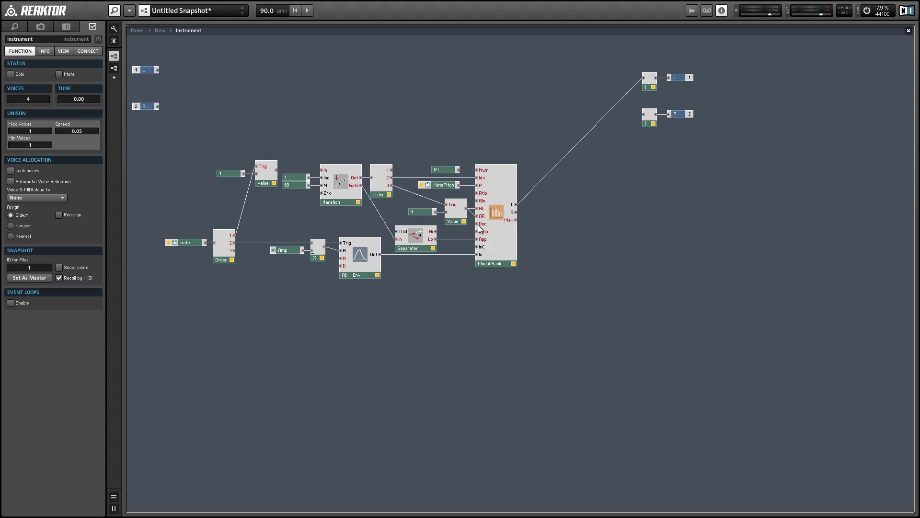
pyautogui.moveTo(420, 150); pyautogui.dragTo(582, 222)
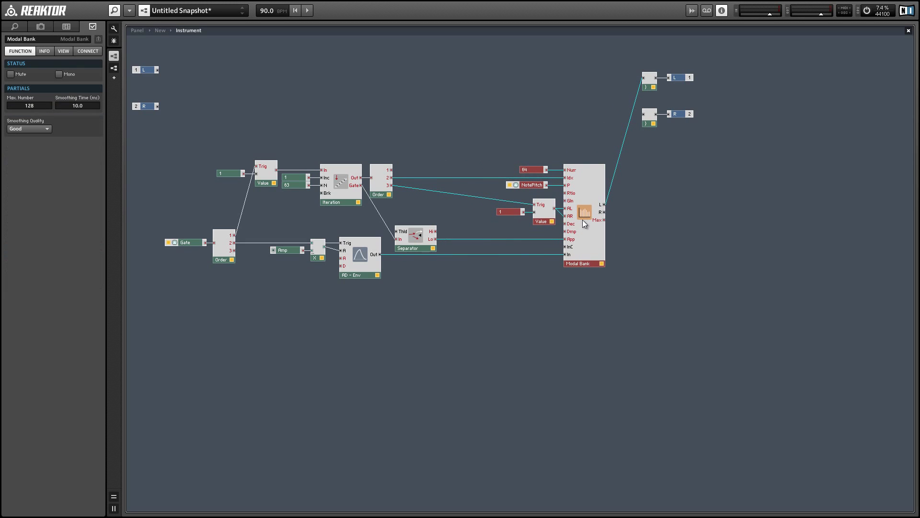
pyautogui.moveTo(156, 226); pyautogui.dragTo(437, 308)
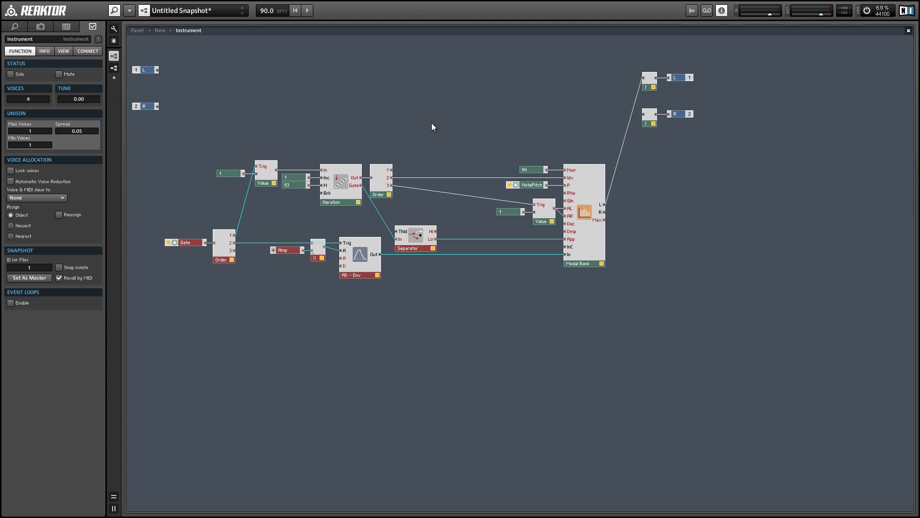
# Step: Add a knob named Decay with range 20 to 80, default 50, and place it
pyautogui.rightClick(433, 108)
pyautogui.moveTo(432, 109)
pyautogui.moveTo(554, 148)
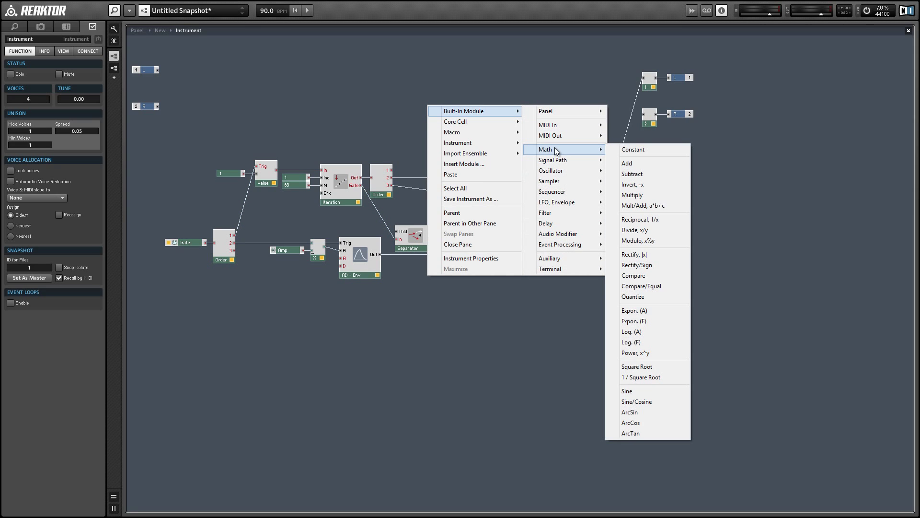
pyautogui.moveTo(550, 107)
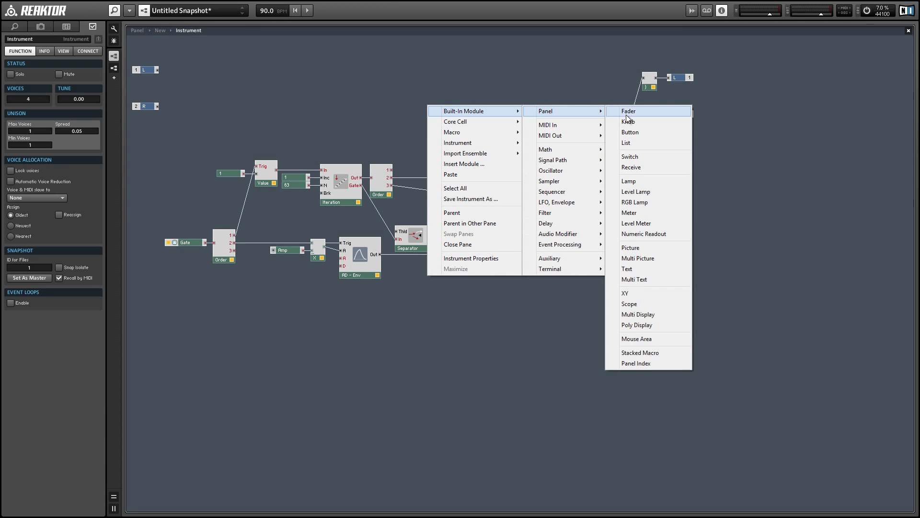
pyautogui.click(631, 123)
pyautogui.click(24, 39)
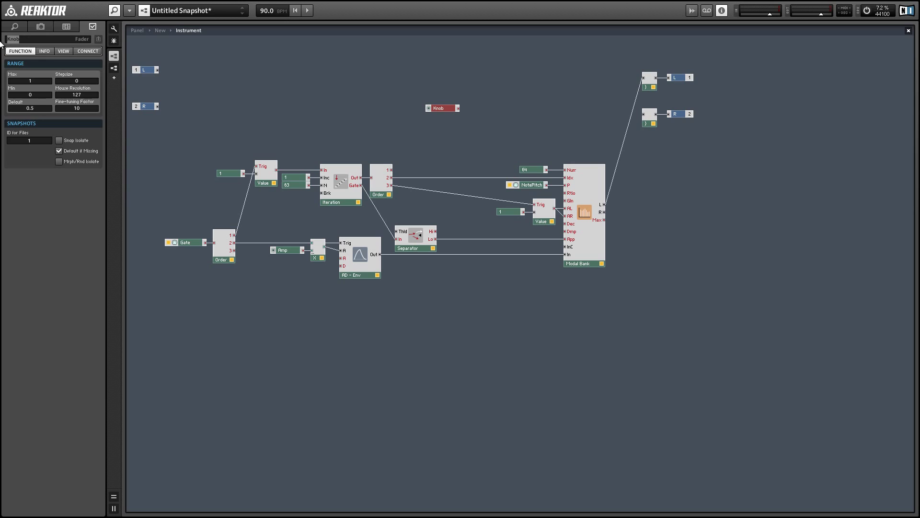
pyautogui.write('Decay')
pyautogui.moveTo(443, 108); pyautogui.dragTo(424, 115)
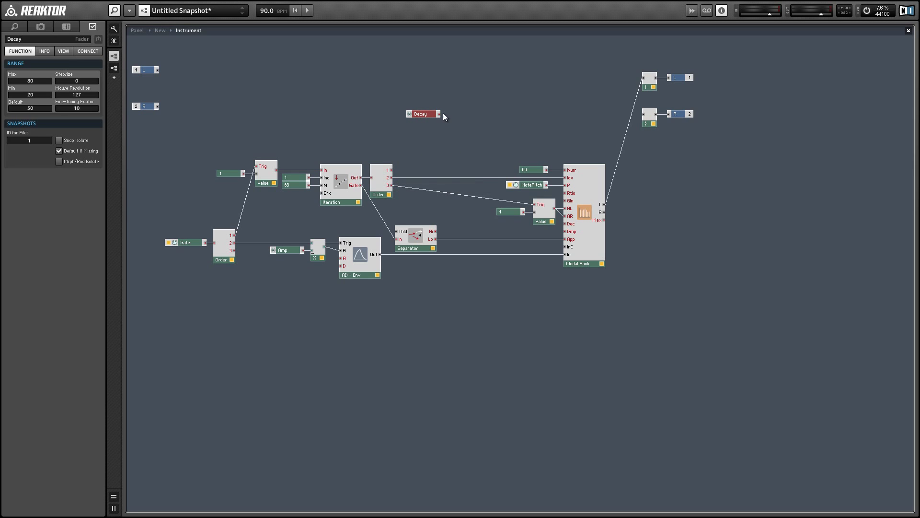
# Step: Add a Multiply with a Damp control on one input and Order output 3 on the other
pyautogui.rightClick(456, 126)
pyautogui.moveTo(460, 129)
pyautogui.moveTo(612, 171)
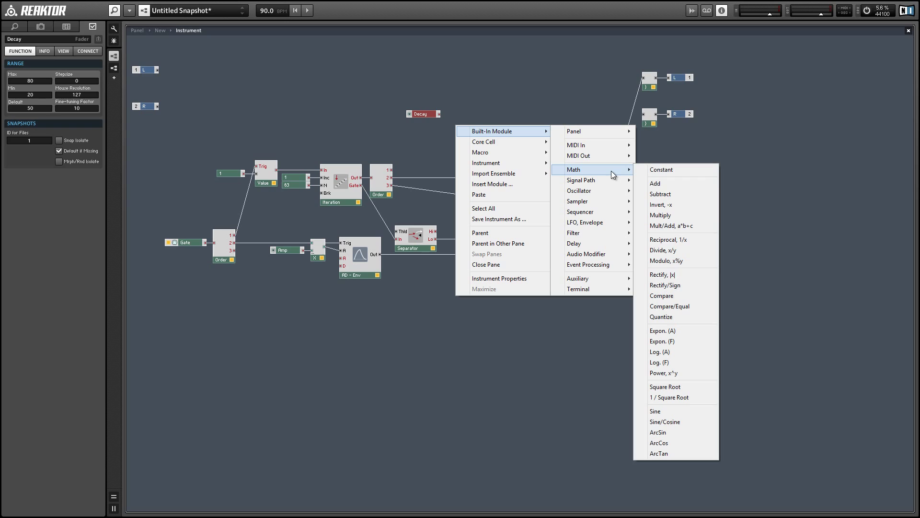
pyautogui.click(671, 215)
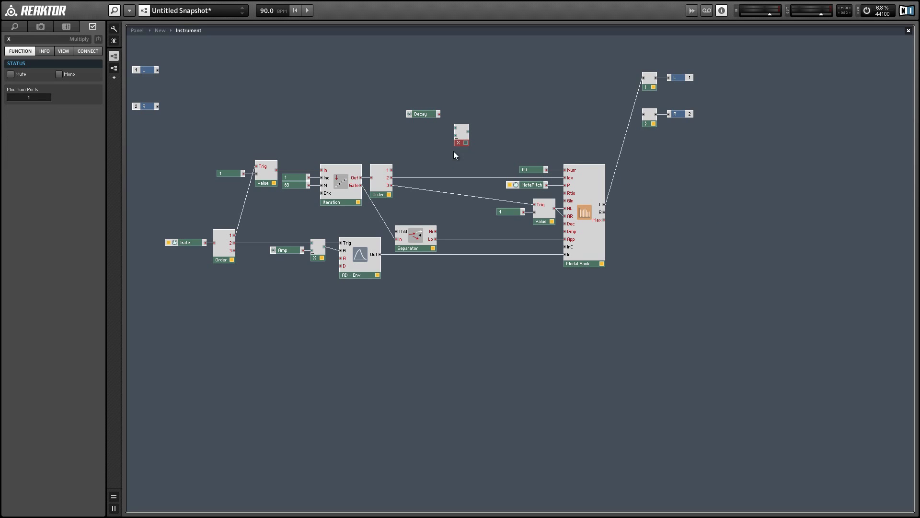
pyautogui.rightClick(456, 135)
pyautogui.click(492, 141)
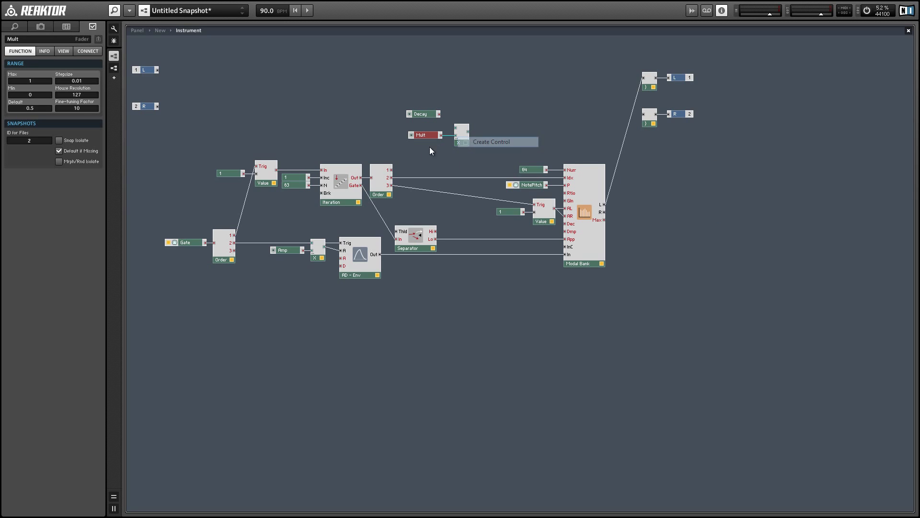
pyautogui.doubleClick(24, 40)
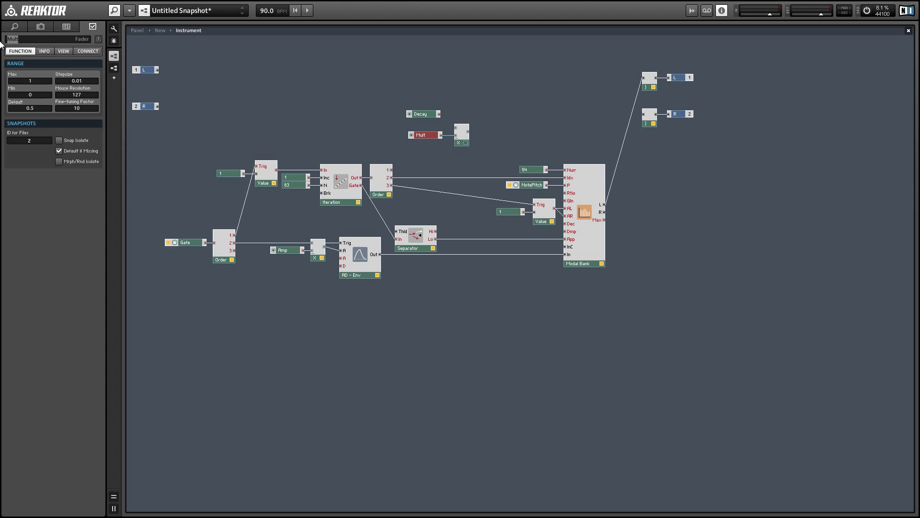
pyautogui.write('Damp')
pyautogui.press('Return')
pyautogui.moveTo(392, 185); pyautogui.dragTo(444, 218)
pyautogui.keyDown('shift'); pyautogui.click(465, 144); pyautogui.keyUp('shift')
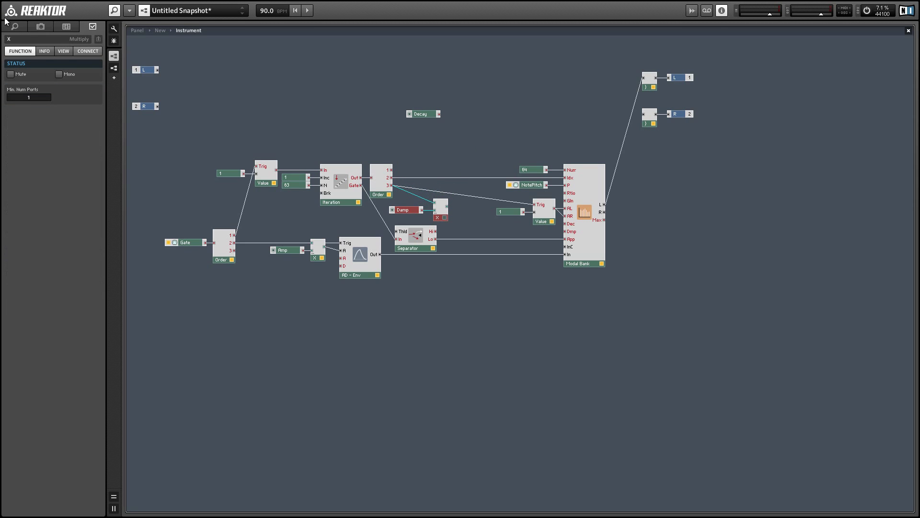
# Step: Add a Subtract module and feed the Multiply output into it
pyautogui.rightClick(480, 104)
pyautogui.moveTo(551, 109)
pyautogui.moveTo(609, 149)
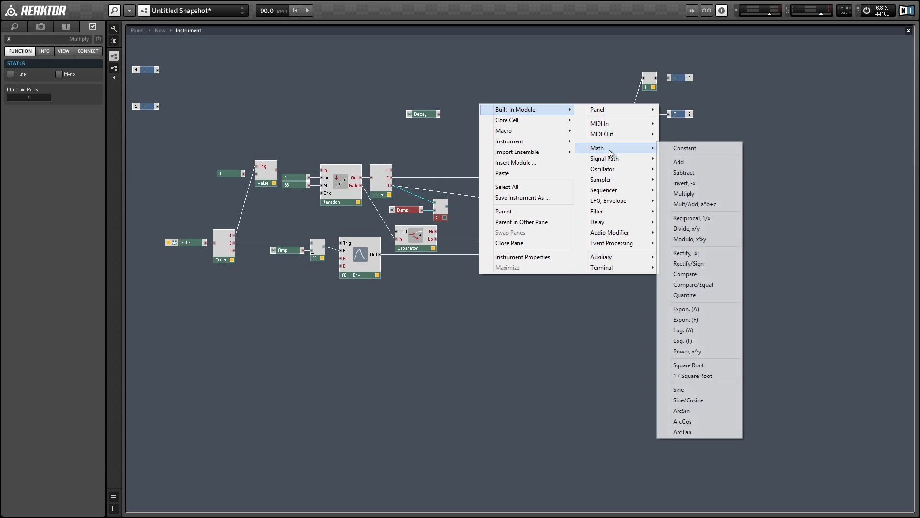
pyautogui.click(685, 173)
pyautogui.moveTo(447, 206); pyautogui.dragTo(461, 109)
# Step: Arrange Decay below Damp and Subtract next to Multiply beside the separator
pyautogui.click(406, 212)
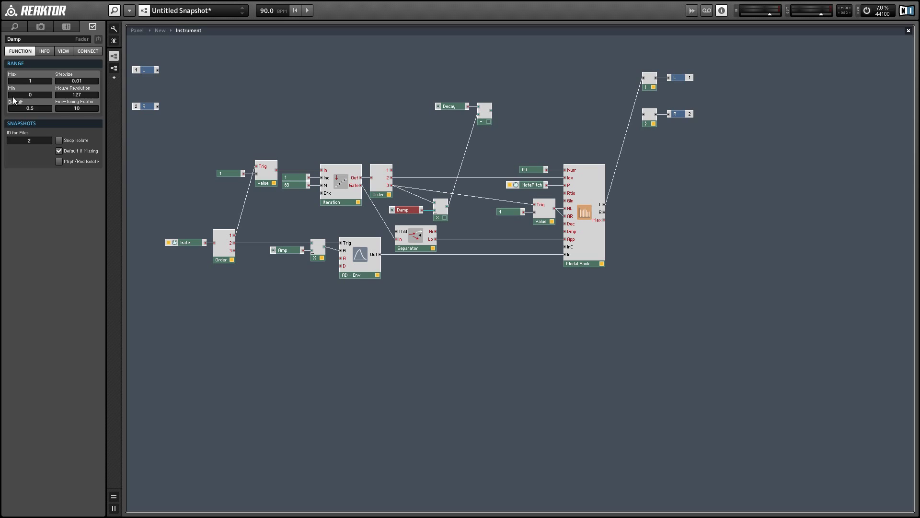
pyautogui.click(451, 91)
pyautogui.moveTo(476, 114); pyautogui.dragTo(571, 225)
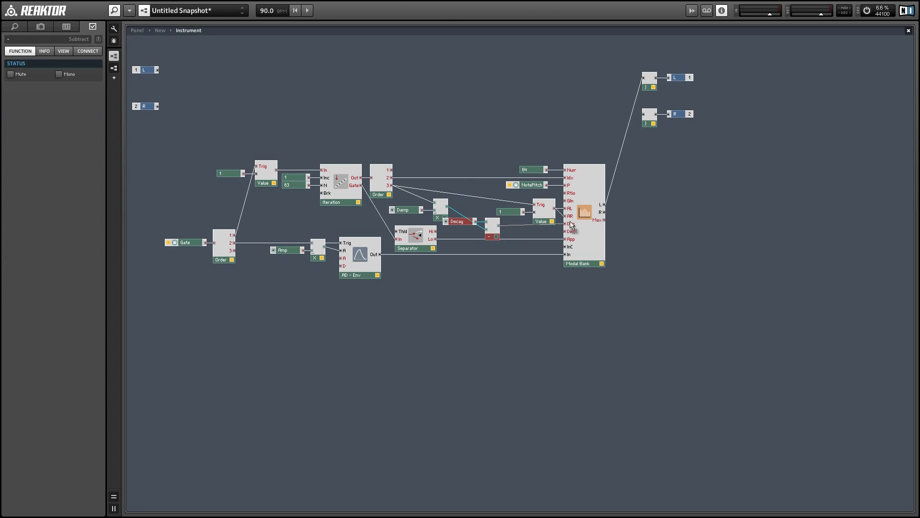
pyautogui.click(480, 239)
pyautogui.moveTo(500, 236); pyautogui.dragTo(404, 222)
pyautogui.click(451, 222)
pyautogui.click(466, 221)
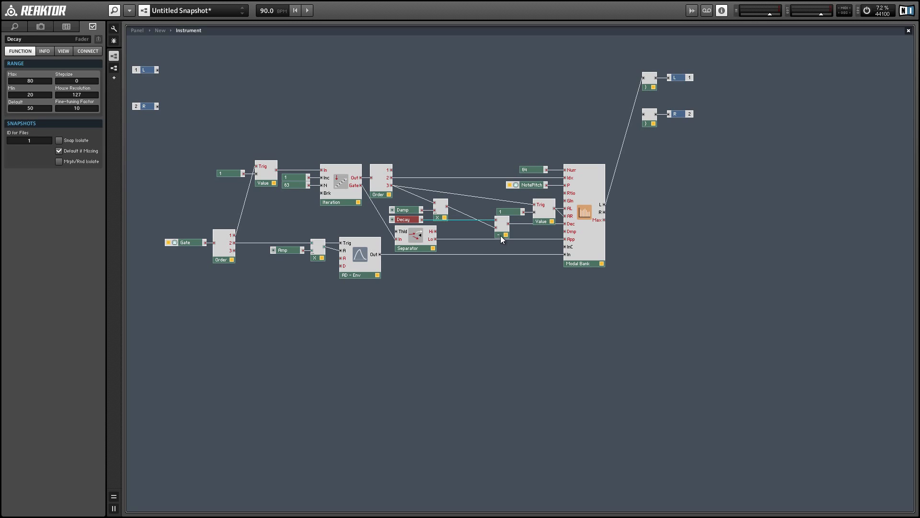
pyautogui.moveTo(500, 235); pyautogui.dragTo(464, 234)
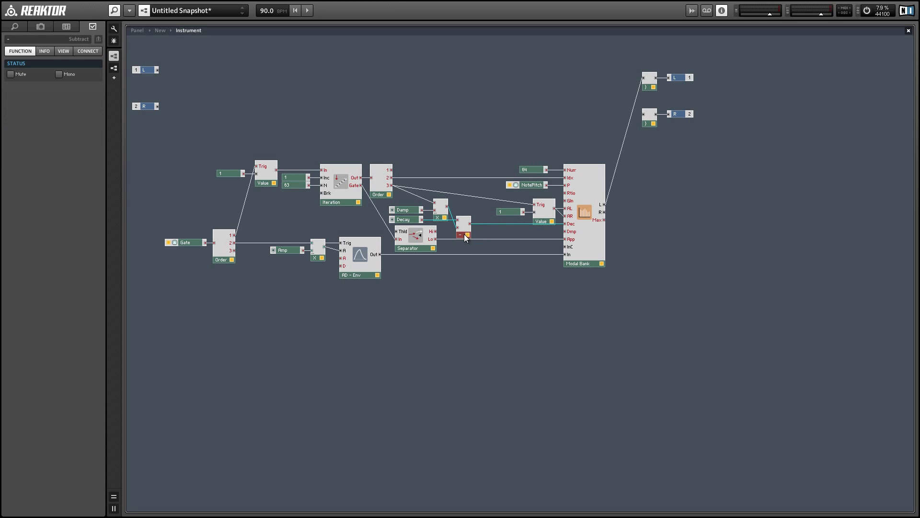
pyautogui.click(322, 105)
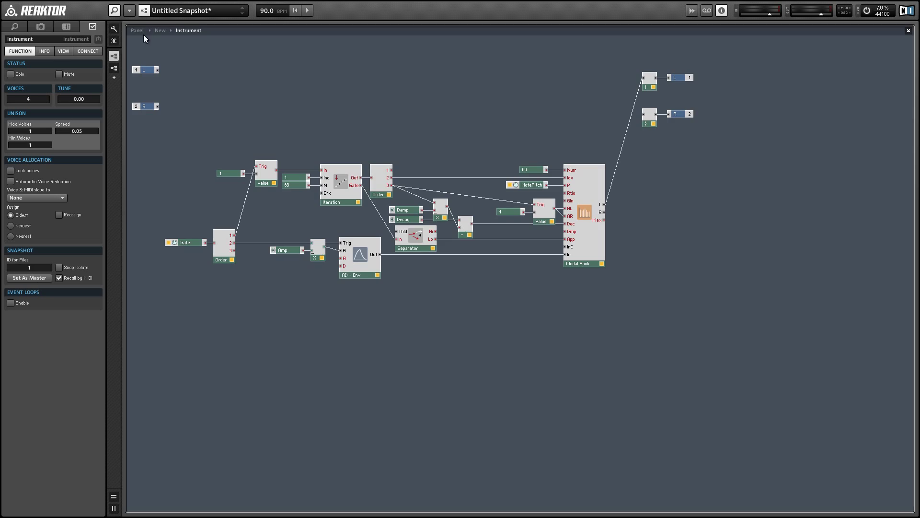
pyautogui.click(111, 39)
# Step: Line up the Amp, Decay and Damp knobs in one row and set Decay to 60.394
pyautogui.click(114, 28)
pyautogui.moveTo(140, 62); pyautogui.dragTo(226, 79)
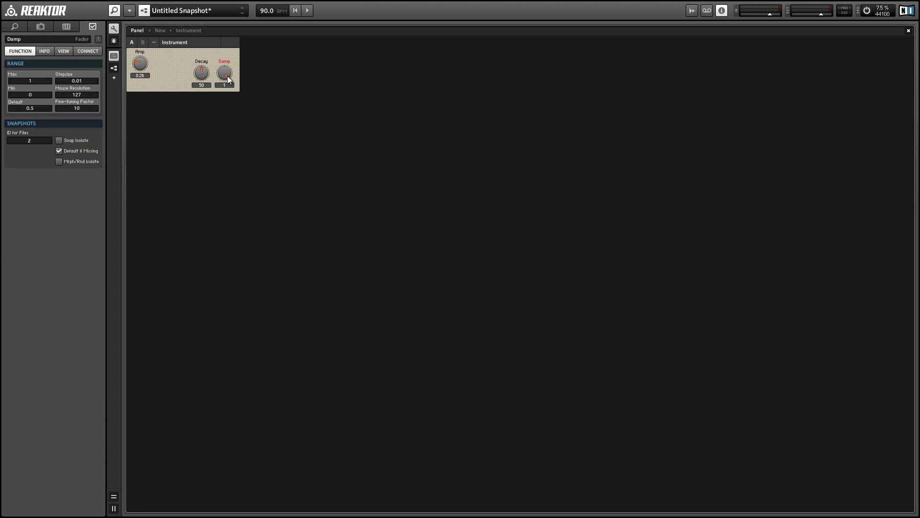
pyautogui.moveTo(140, 65); pyautogui.dragTo(177, 74)
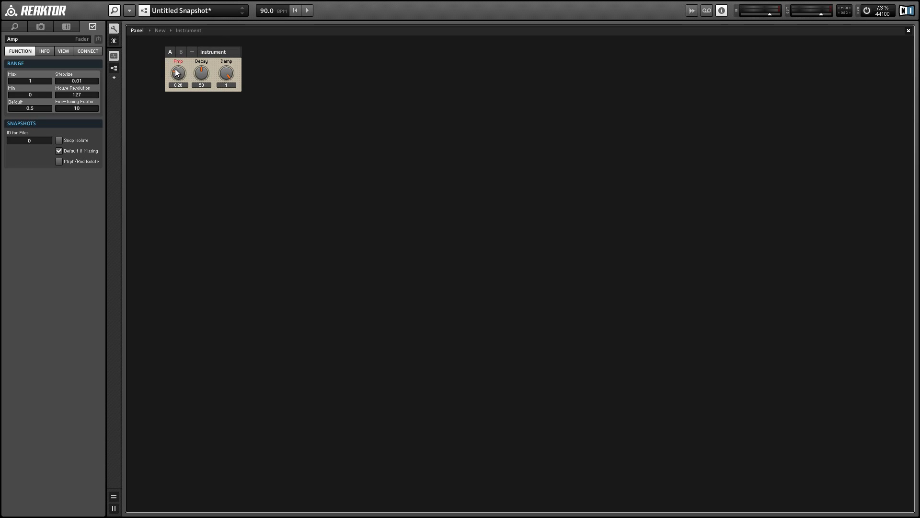
pyautogui.click(115, 29)
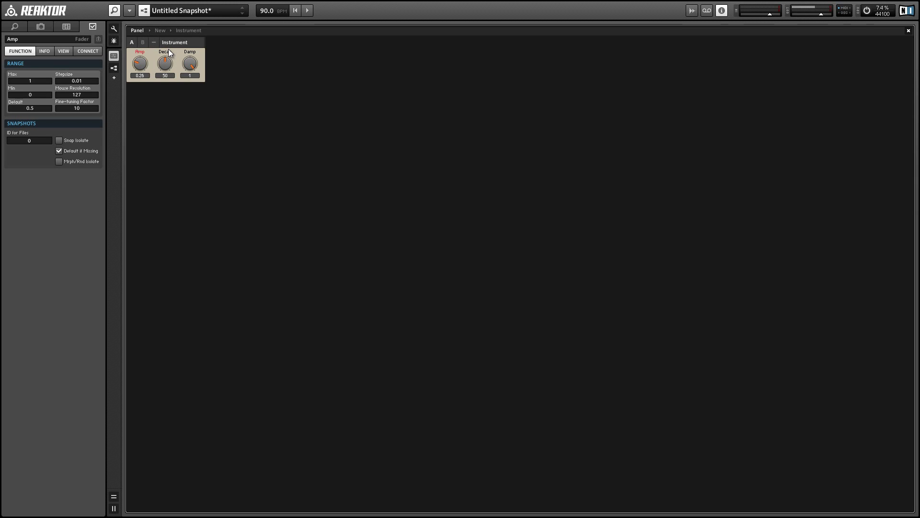
pyautogui.moveTo(170, 53); pyautogui.dragTo(194, 77)
pyautogui.click(247, 188)
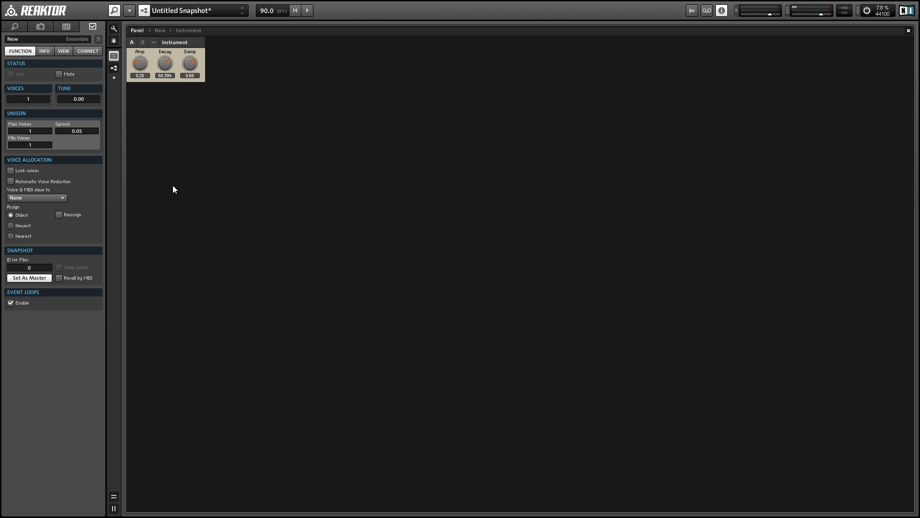